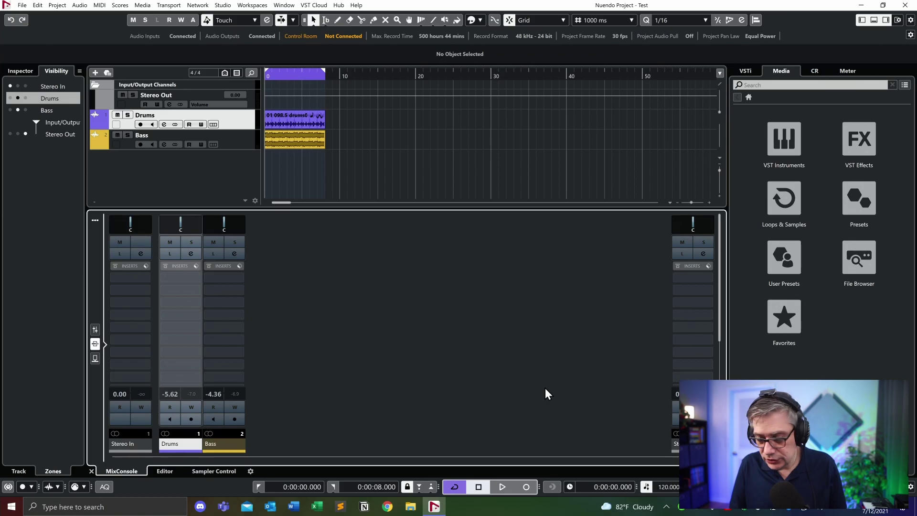
# - Play back the Drums and Bass clips briefly and stop playback
pyautogui.press('space')
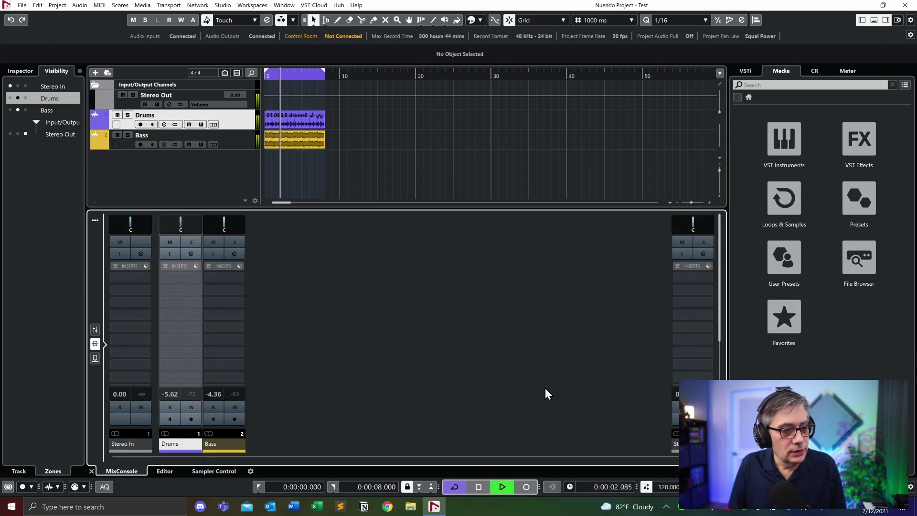
pyautogui.press('space')
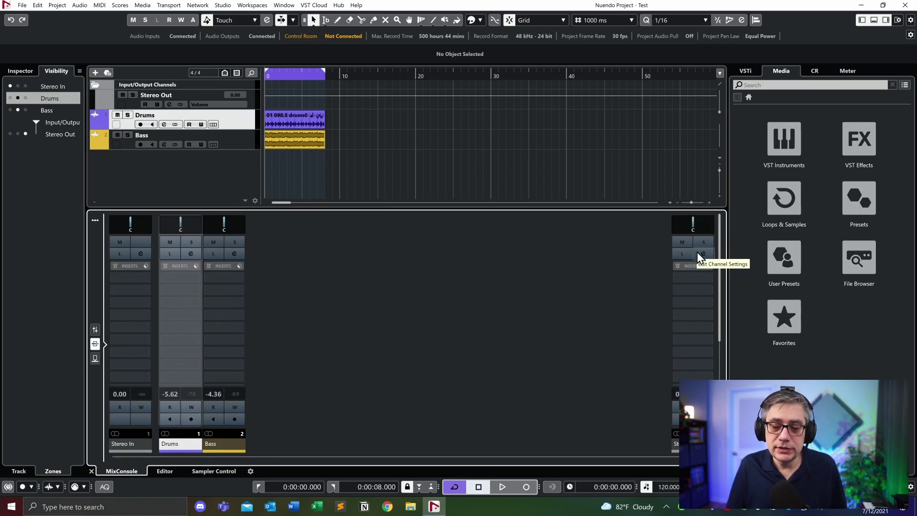
# - Add one group track named Atmos Bed with a 7.1.2 configuration, routed to Stereo Out
pyautogui.rightClick(428, 242)
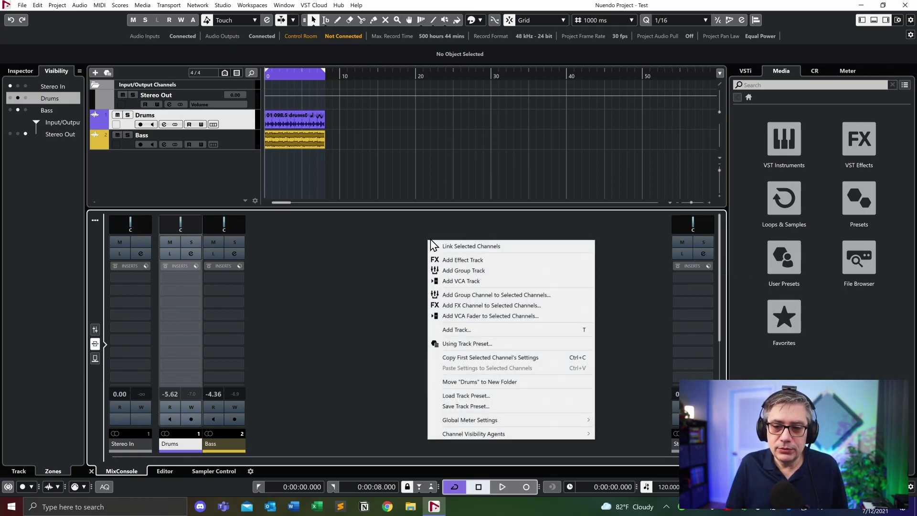
pyautogui.click(461, 271)
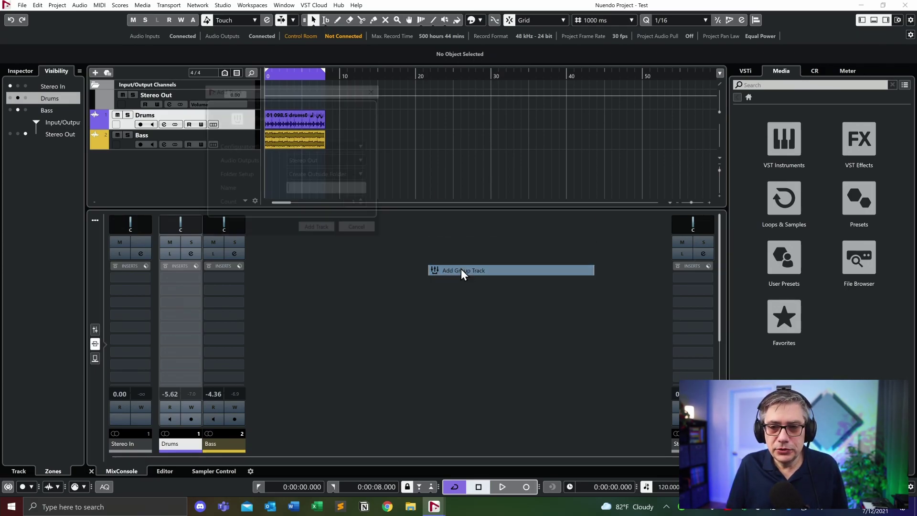
pyautogui.click(359, 146)
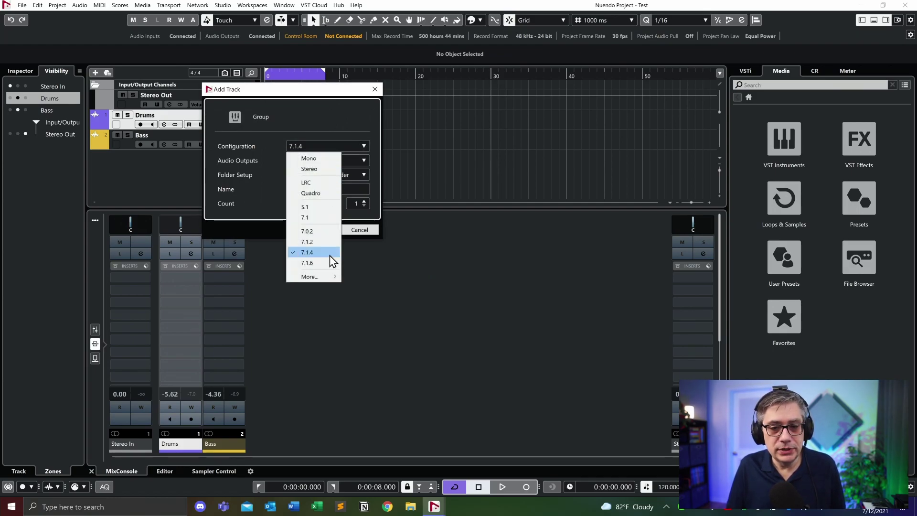
pyautogui.click(330, 241)
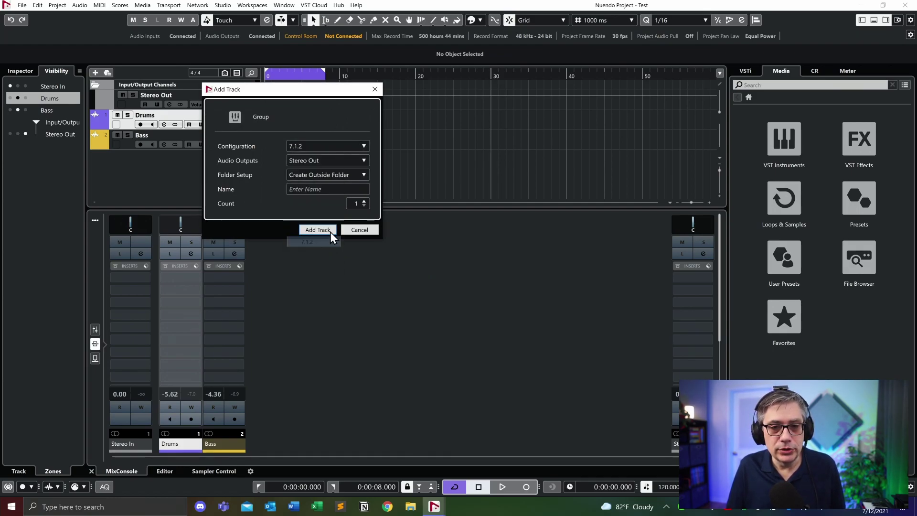
pyautogui.click(325, 189)
pyautogui.write('Atmos N')
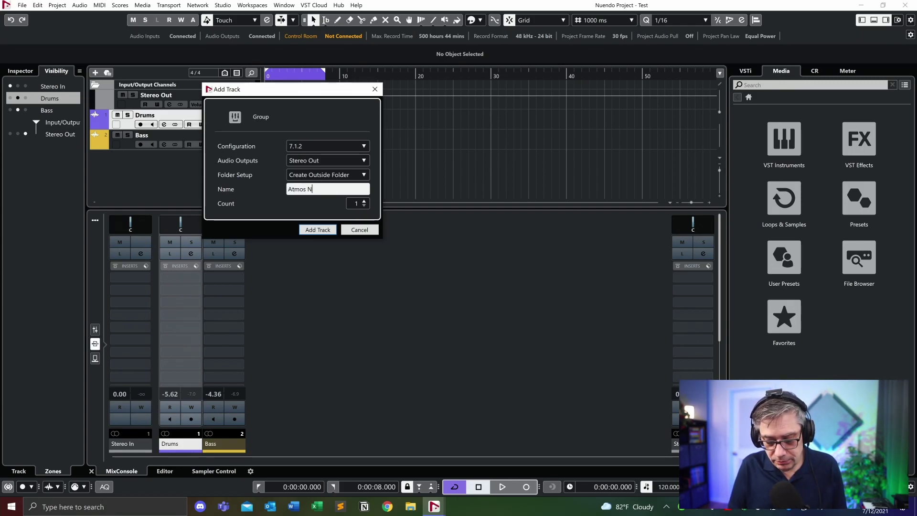
pyautogui.press('BackSpace')
pyautogui.write('Bed')
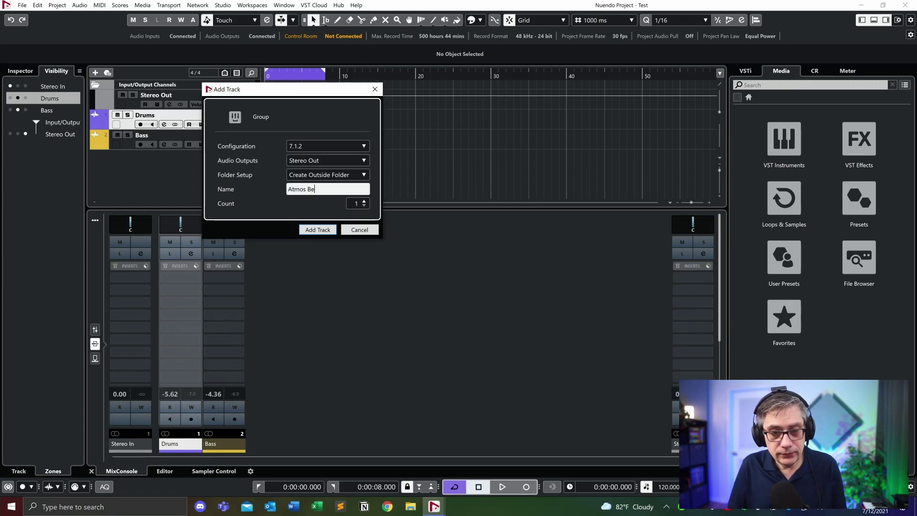
pyautogui.click(318, 230)
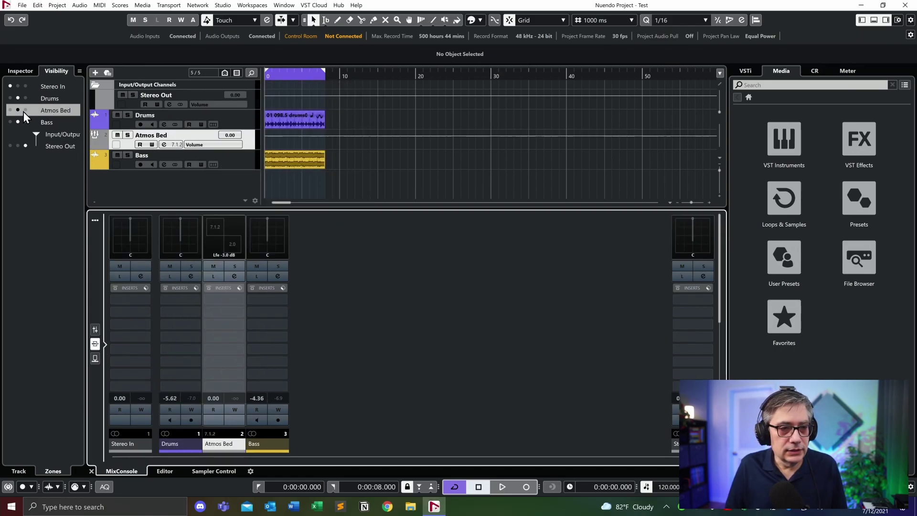
# - Assign the Atmos Bed channel to the mixer's right zone and move its track below Bass
pyautogui.click(25, 110)
pyautogui.moveTo(96, 140); pyautogui.dragTo(100, 172)
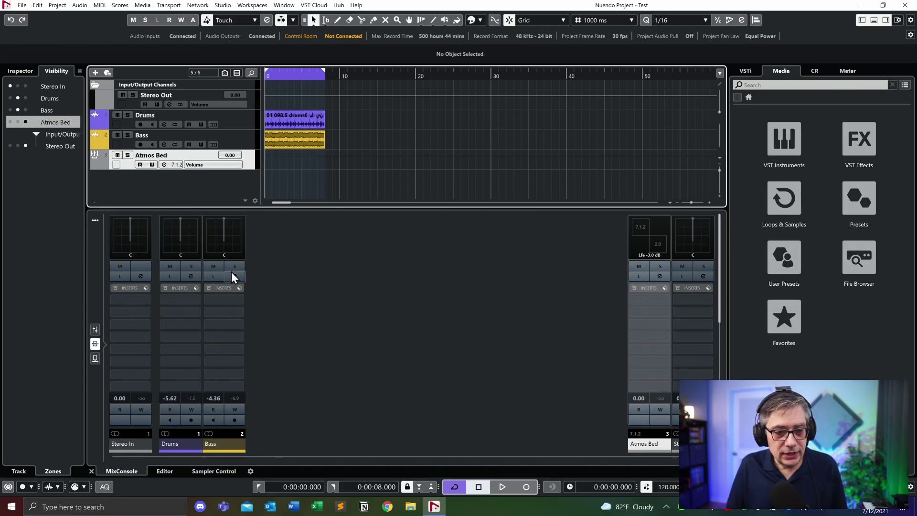
# - Route the Drums channel's output to the Atmos Bed group in its channel settings
pyautogui.click(191, 277)
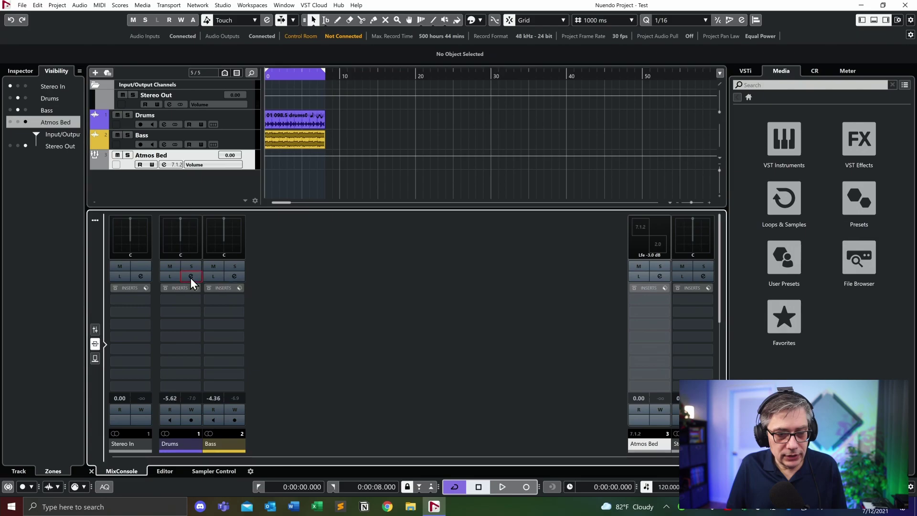
pyautogui.click(191, 277)
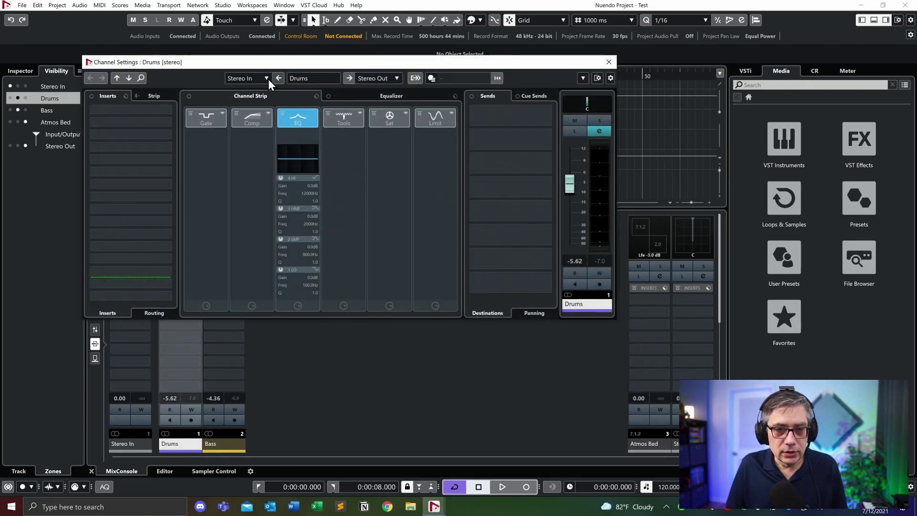
pyautogui.click(396, 78)
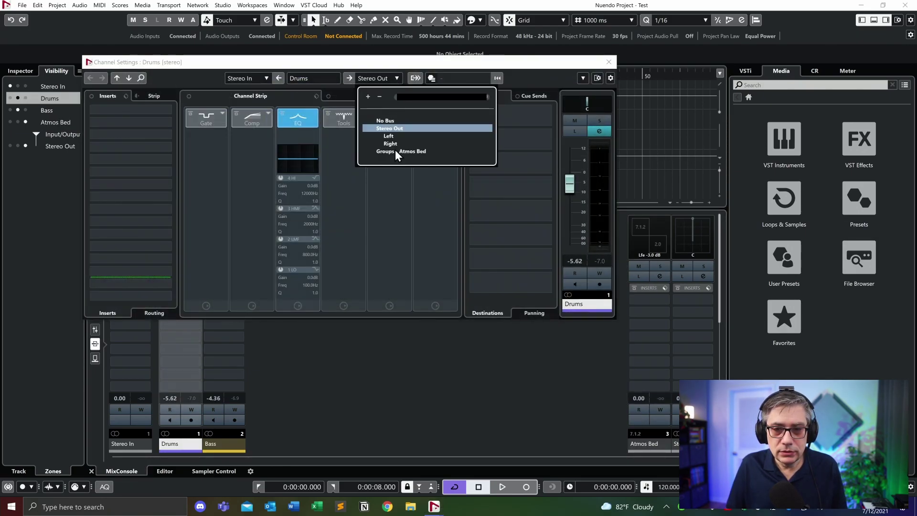
pyautogui.click(412, 151)
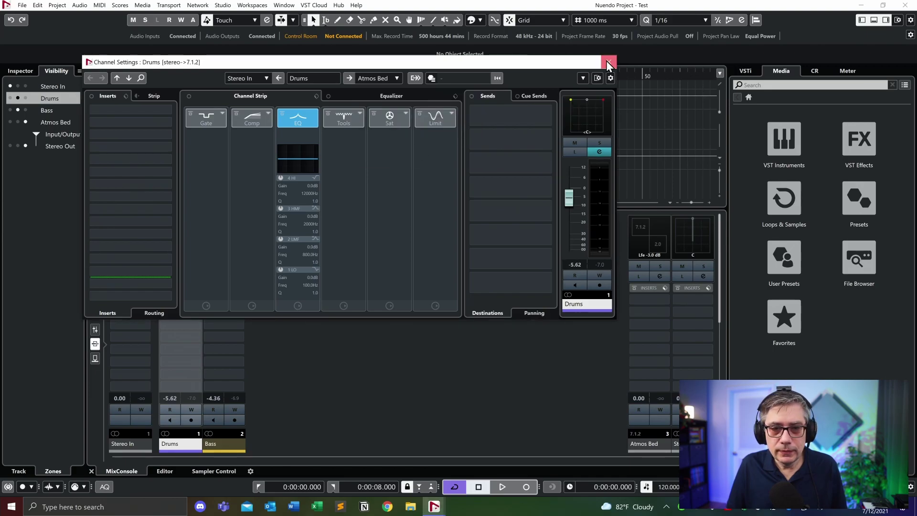
pyautogui.click(608, 62)
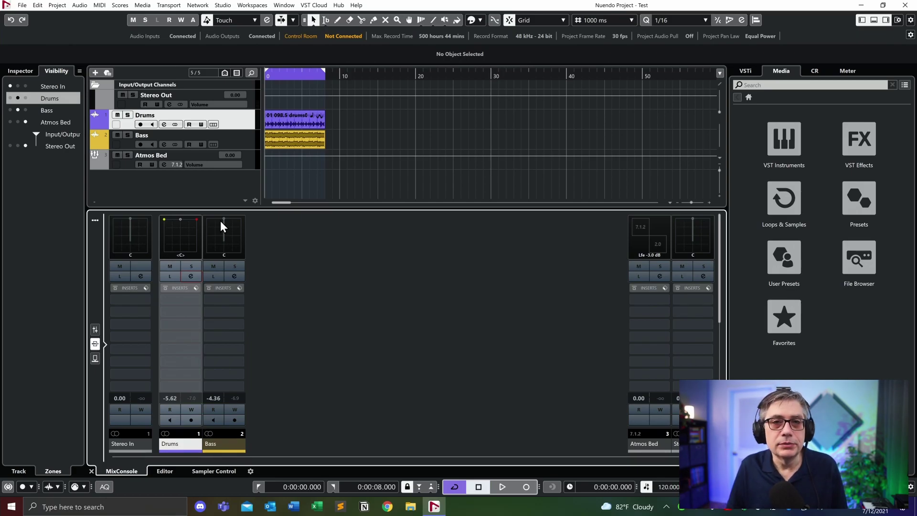
# - Add one group track named Atmos Bus with a 7.1.4 configuration, routed to Stereo Out
pyautogui.rightClick(383, 246)
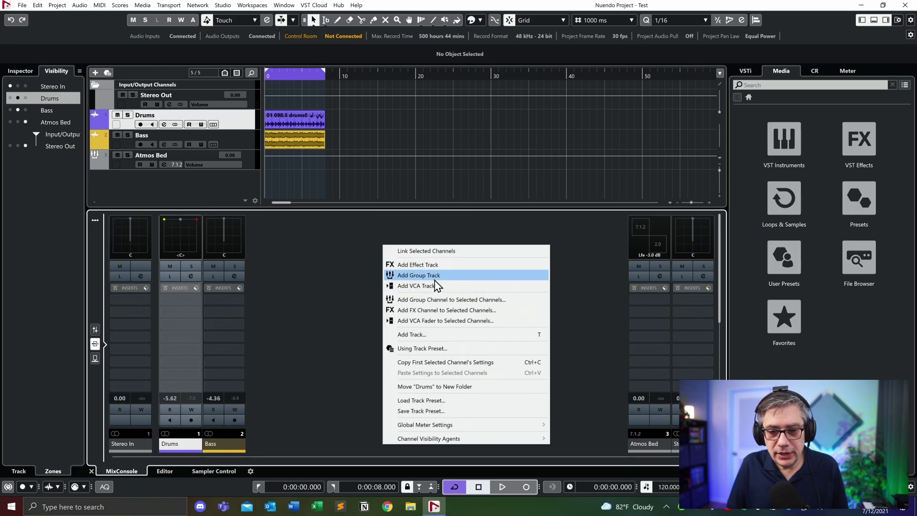
pyautogui.click(434, 276)
pyautogui.click(353, 148)
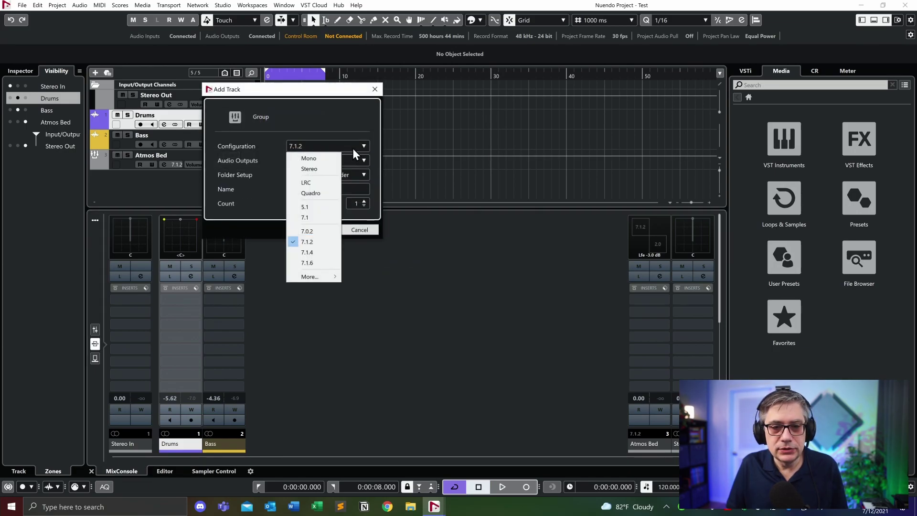
pyautogui.click(305, 253)
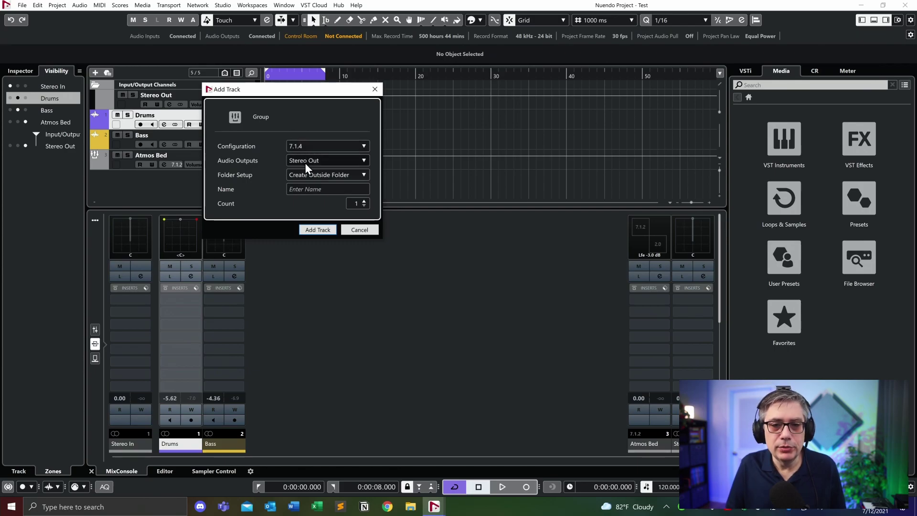
pyautogui.click(317, 189)
pyautogui.write('A')
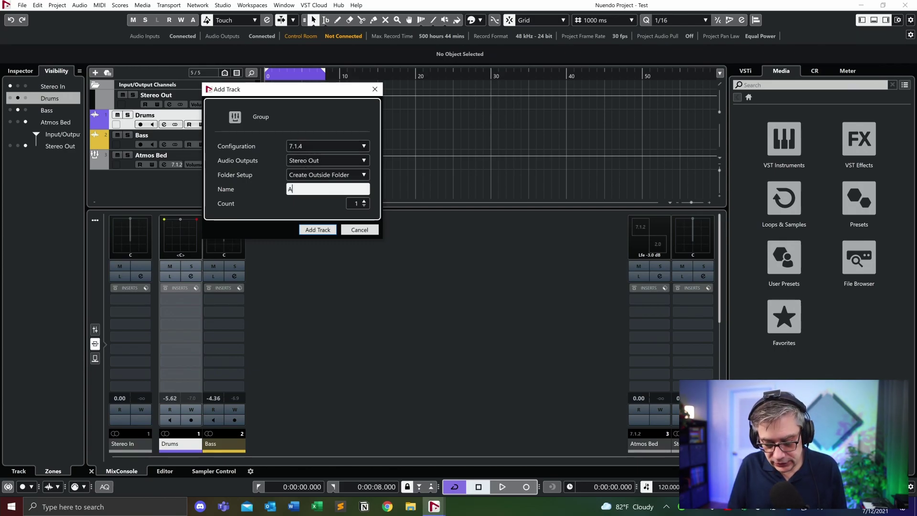
pyautogui.write('tmos Bus')
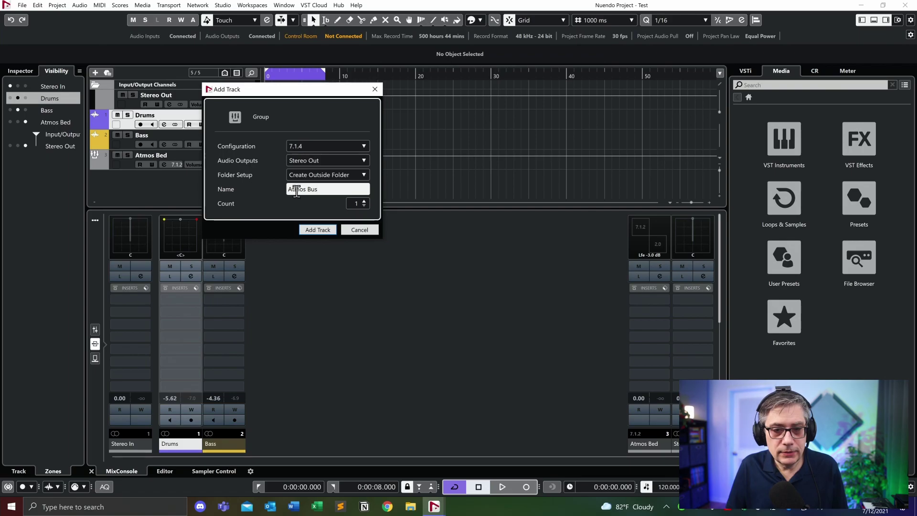
pyautogui.click(318, 230)
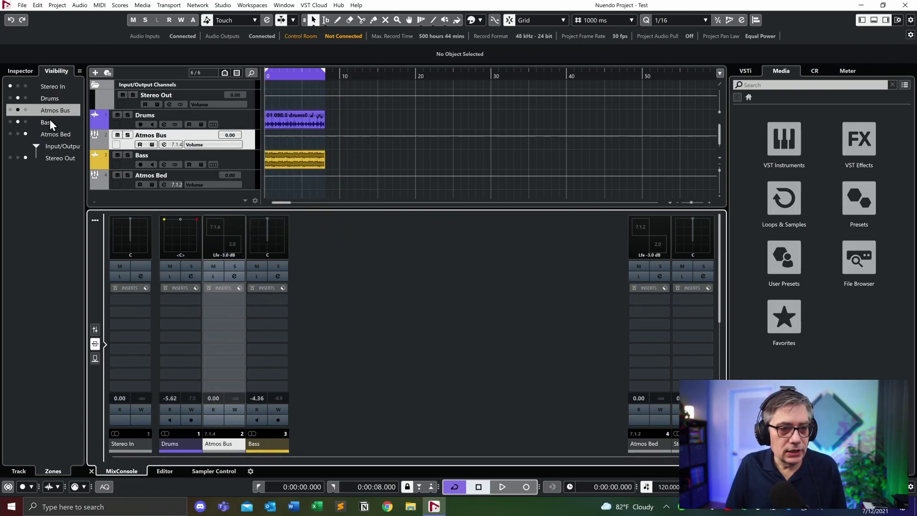
# - Assign the Atmos Bus channel to the mixer's right zone and move its track below Atmos Bed
pyautogui.click(26, 110)
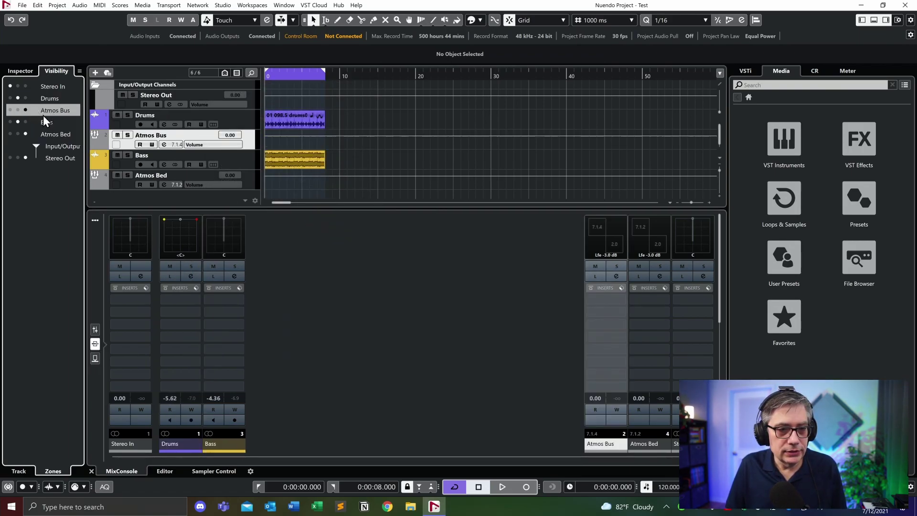
pyautogui.moveTo(98, 138); pyautogui.dragTo(100, 182)
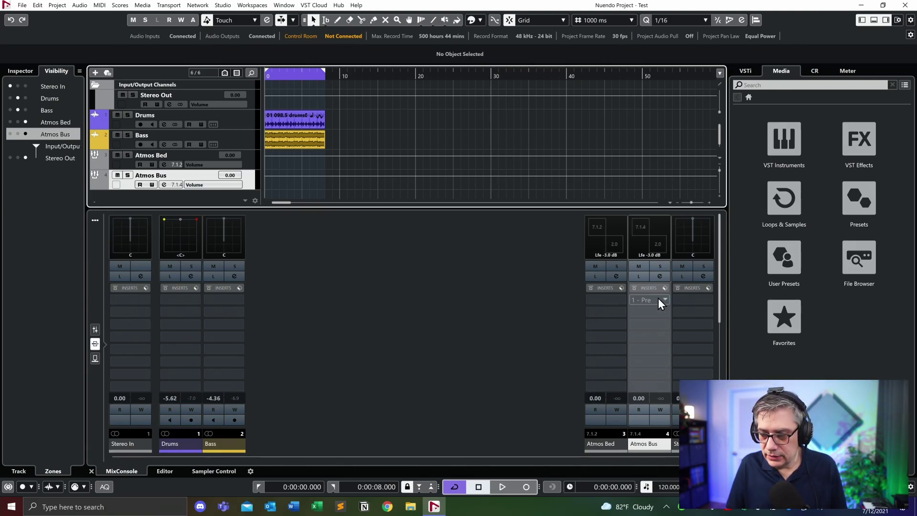
# - Route the Atmos Bed channel's output to the Atmos Bus group in its channel settings
pyautogui.click(617, 276)
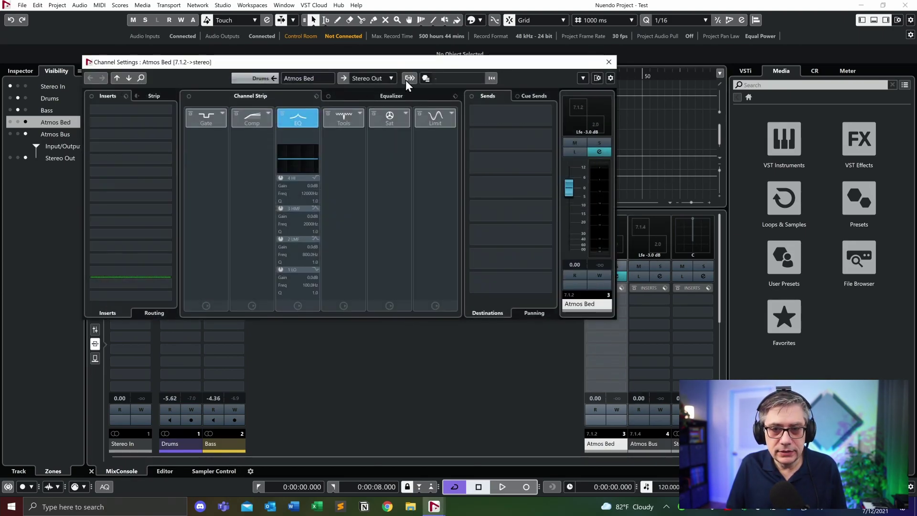
pyautogui.click(382, 77)
pyautogui.click(392, 154)
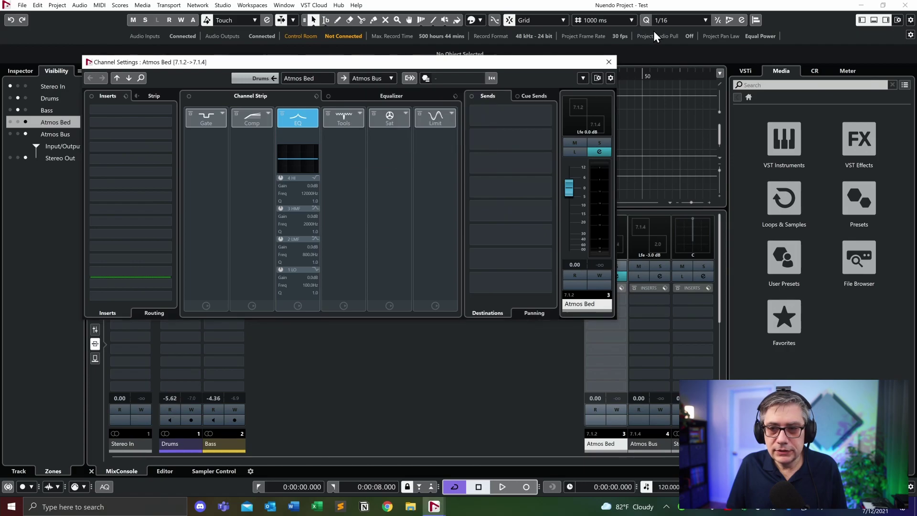
pyautogui.click(608, 61)
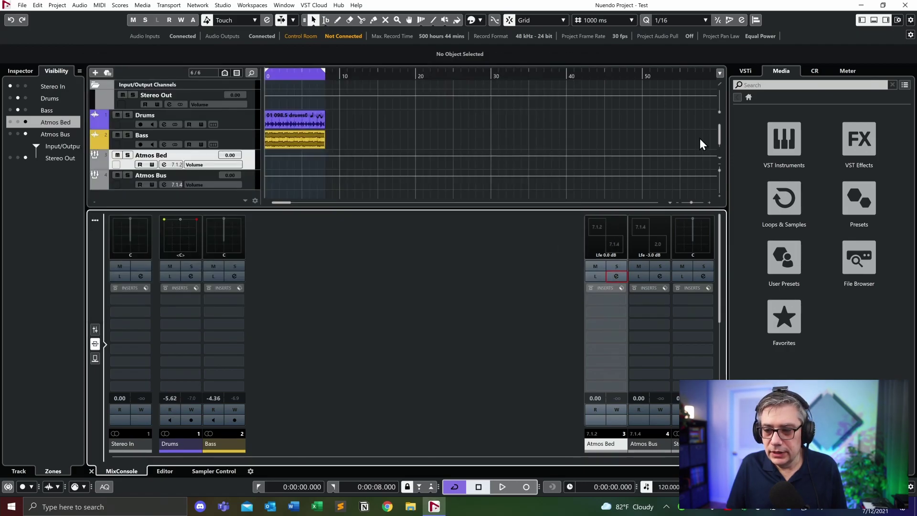
# - Route the Bass channel's output to the Atmos Bus group in its channel settings
pyautogui.click(236, 275)
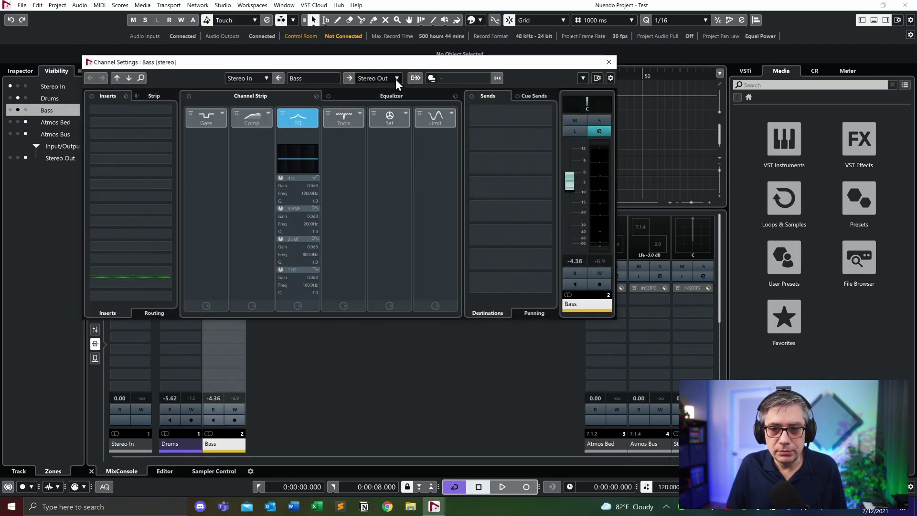
pyautogui.click(391, 78)
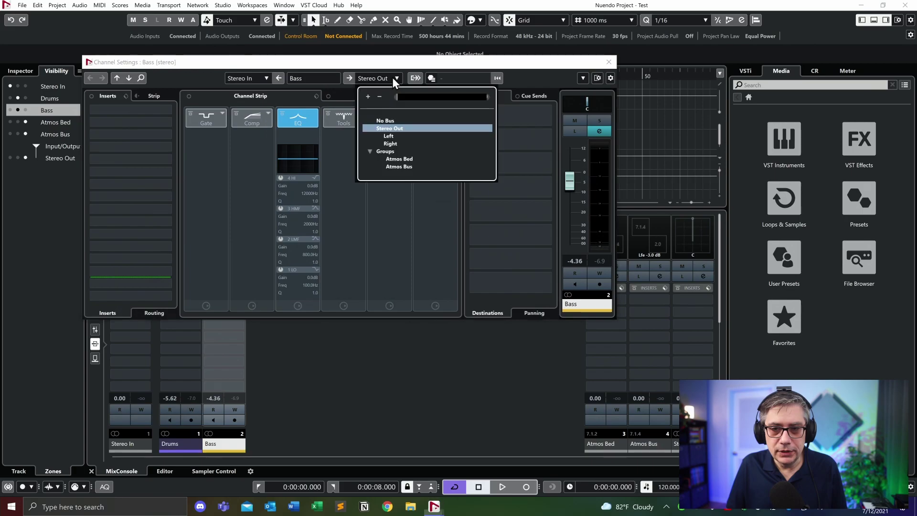
pyautogui.click(397, 168)
pyautogui.click(608, 62)
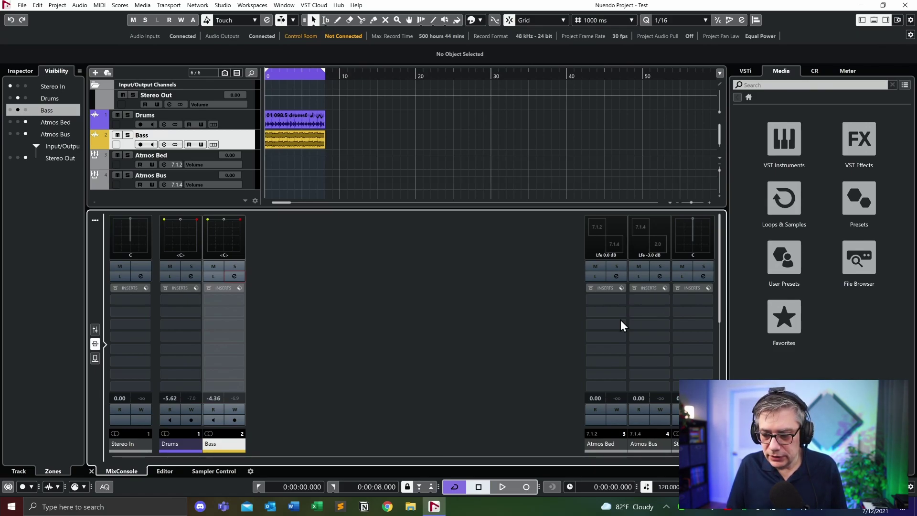
# - Load Renderer for Dolby Atmos in the first insert slot of Atmos Bus and move its window higher
pyautogui.click(664, 302)
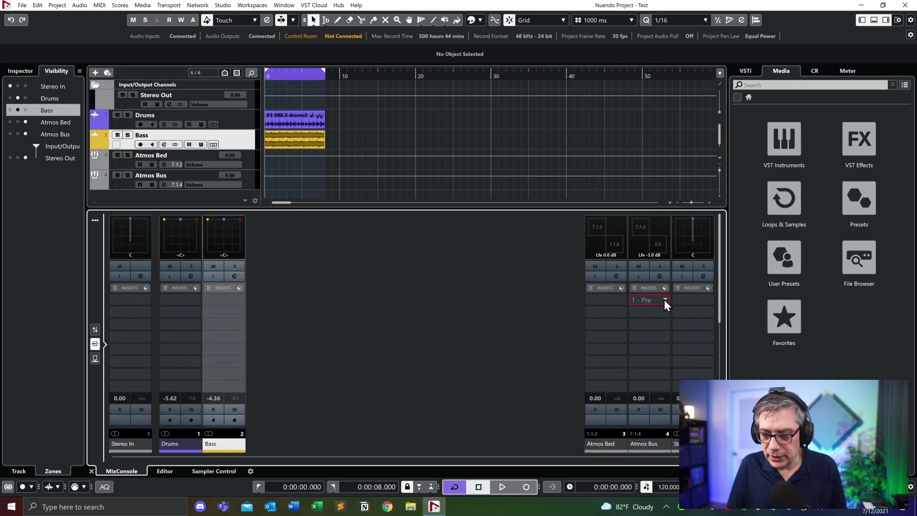
pyautogui.write('dolb')
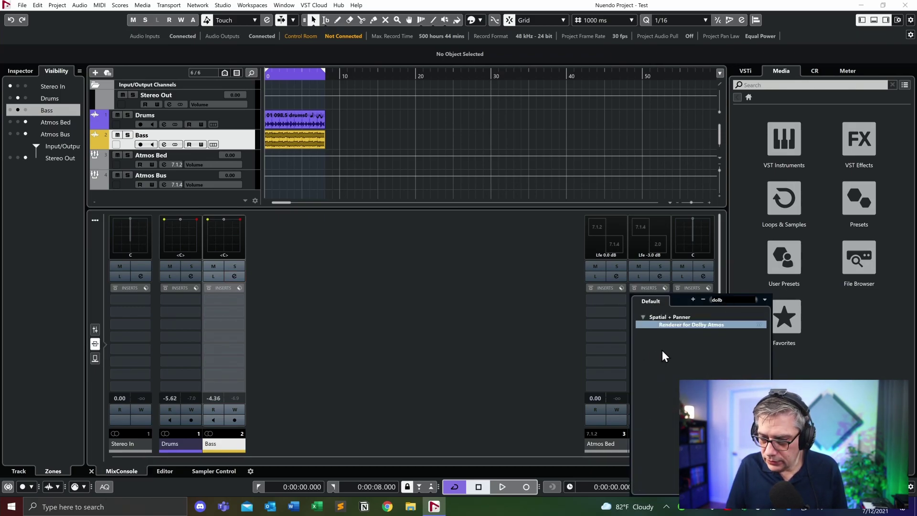
pyautogui.click(697, 324)
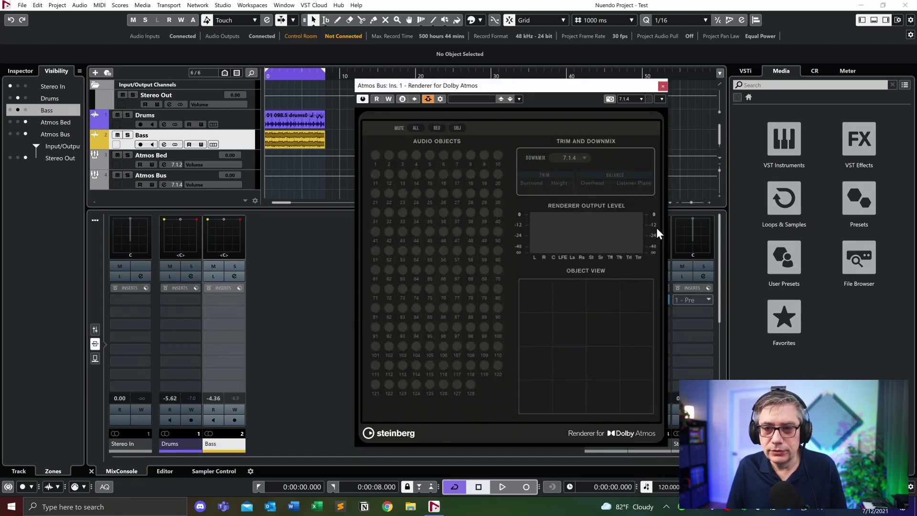
pyautogui.moveTo(529, 91); pyautogui.dragTo(530, 65)
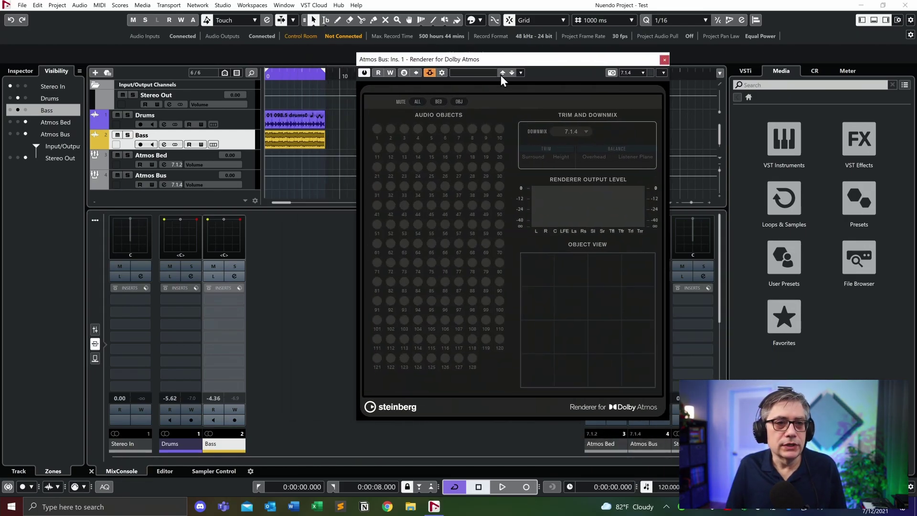
# - Open ADM Authoring for Dolby Atmos and arrange its window beside the renderer plug-in window
pyautogui.click(56, 5)
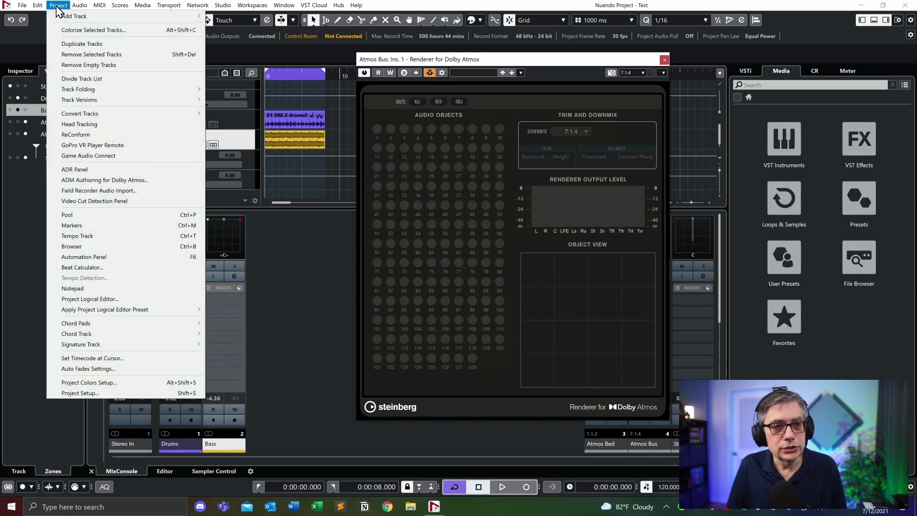
pyautogui.click(93, 179)
pyautogui.moveTo(558, 68); pyautogui.dragTo(711, 57)
pyautogui.moveTo(252, 108); pyautogui.dragTo(347, 109)
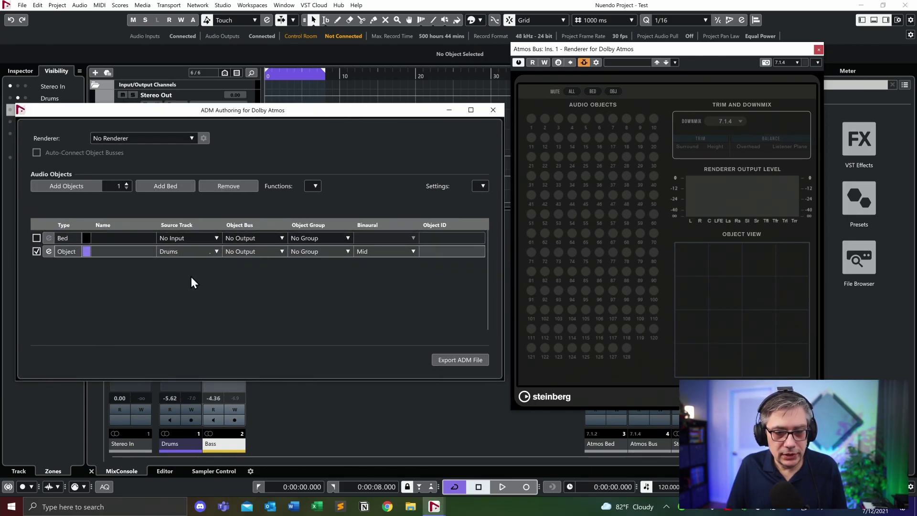
# - Remove the existing object and bed entries from ADM Authoring and set the renderer to Renderer for Dolby Atmos
pyautogui.click(236, 185)
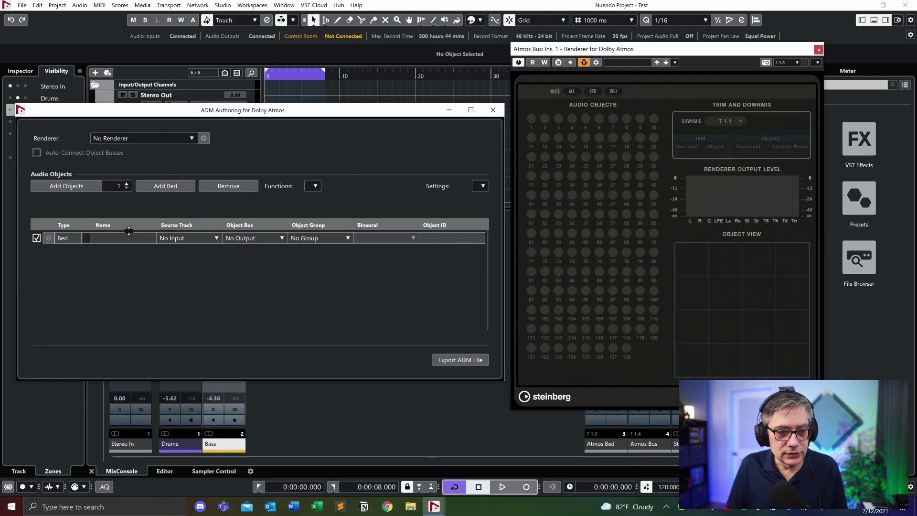
pyautogui.click(242, 190)
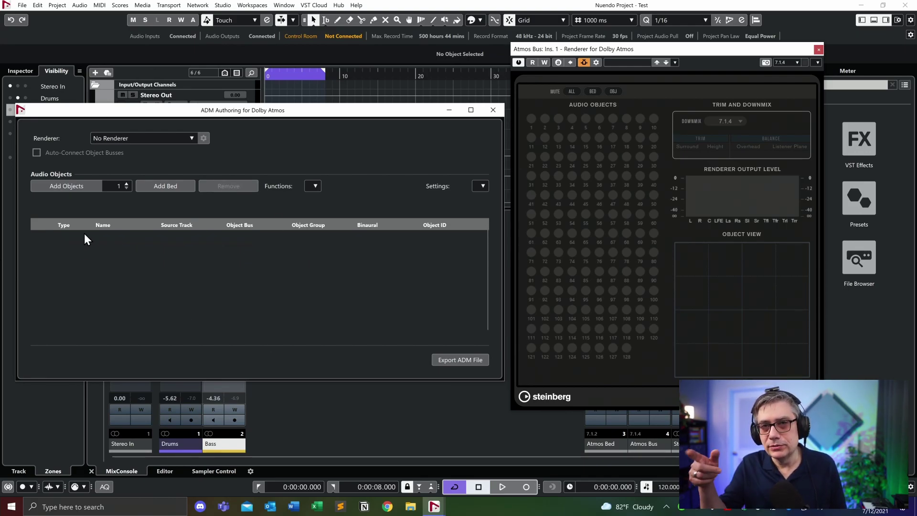
pyautogui.click(192, 139)
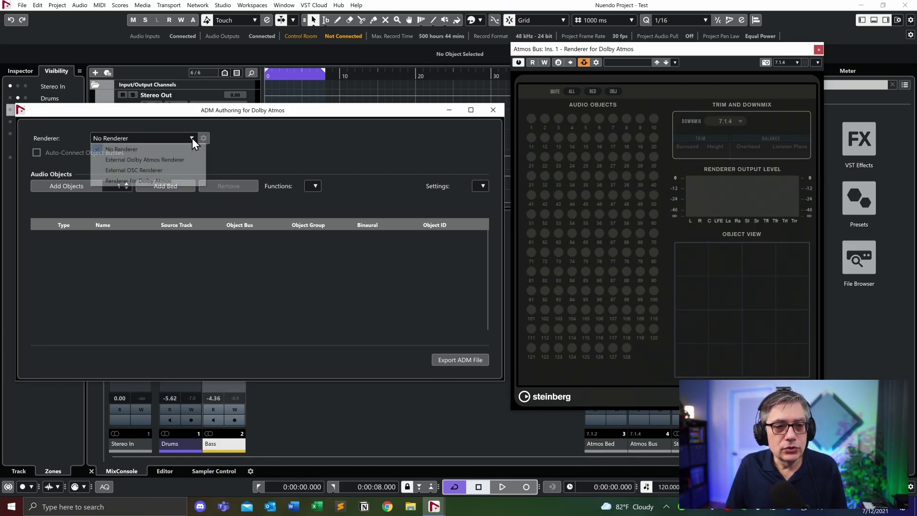
pyautogui.click(161, 181)
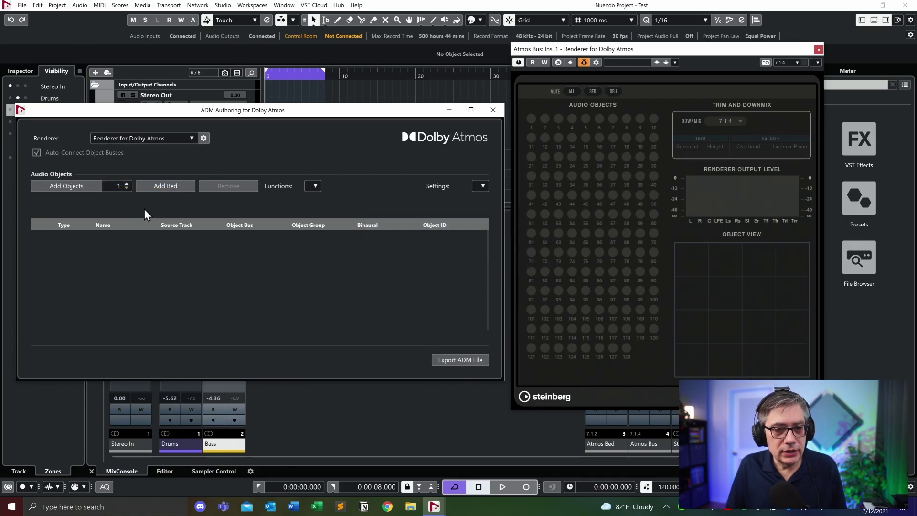
# - Add a bed in ADM Authoring with Atmos Bed as its source track
pyautogui.click(171, 190)
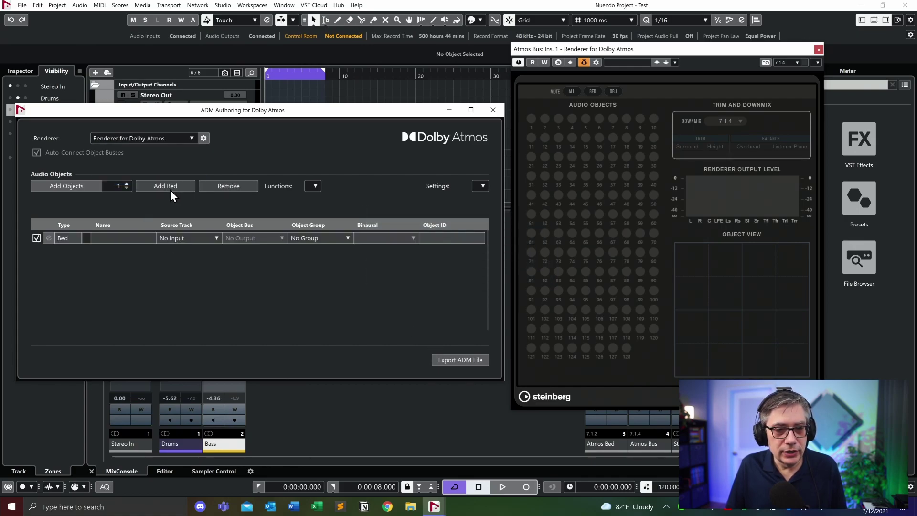
pyautogui.click(206, 240)
pyautogui.click(202, 300)
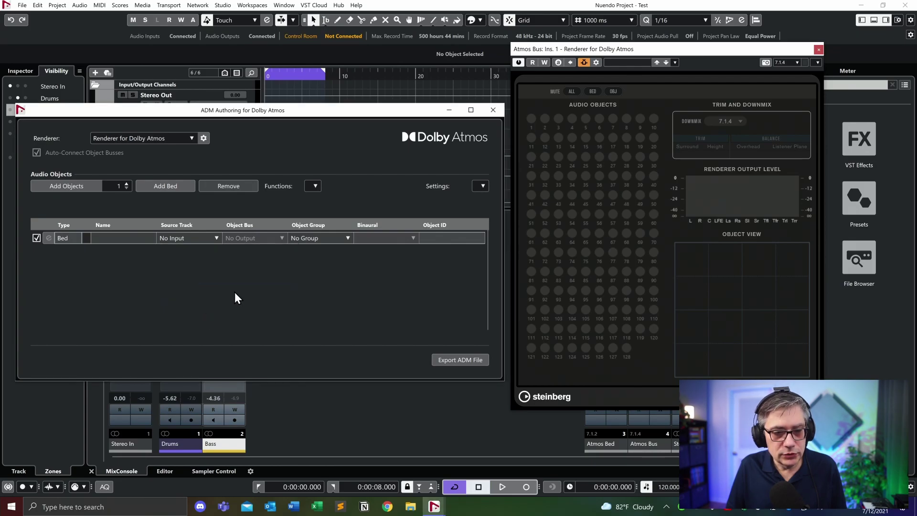
# - Add one audio object in ADM Authoring with Bass as its source track
pyautogui.click(65, 191)
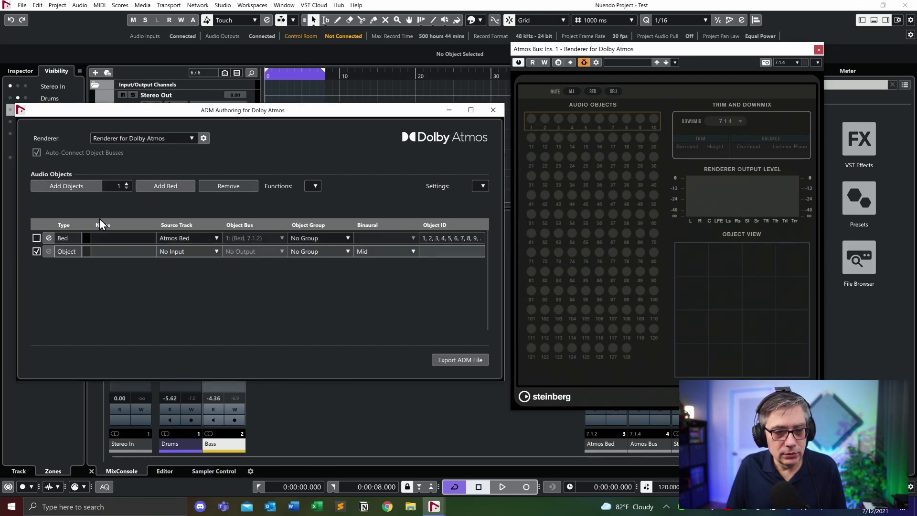
pyautogui.click(215, 252)
pyautogui.click(185, 300)
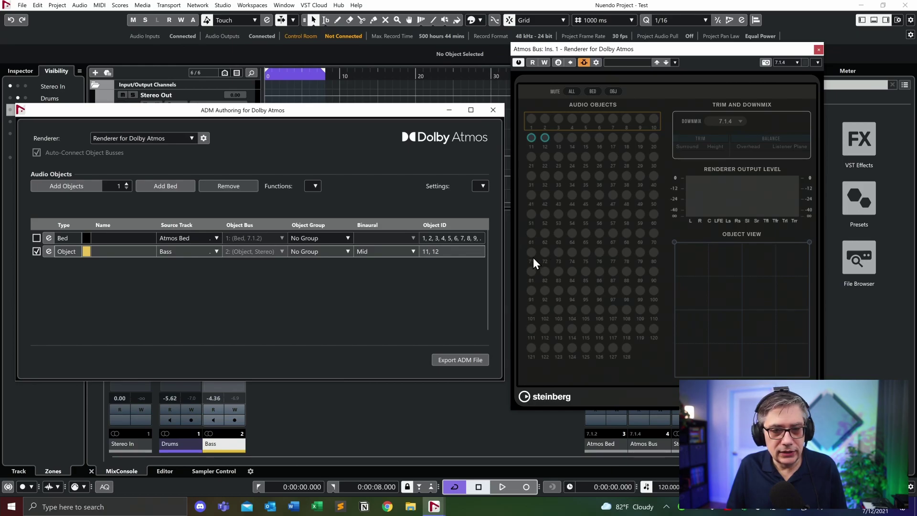
# - Play the project briefly to check the renderer's activity, and close the ADM Authoring and renderer windows
pyautogui.press('space')
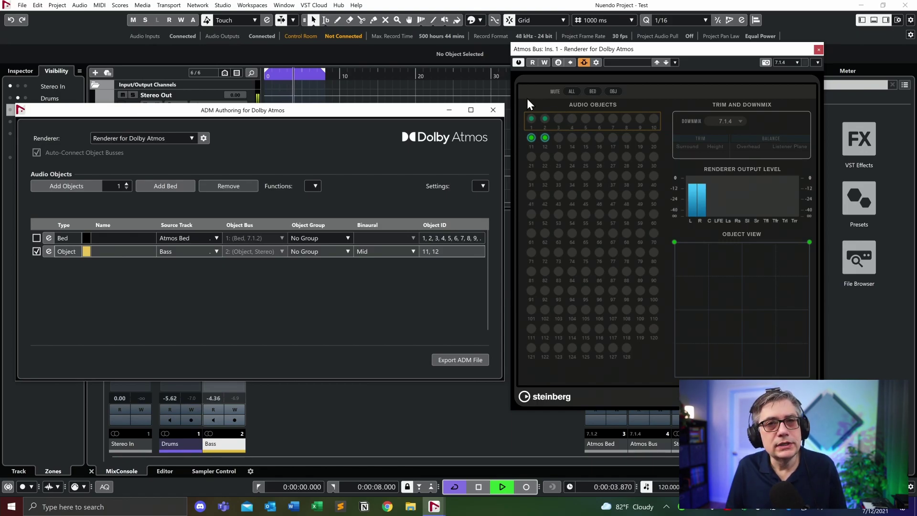
pyautogui.press('space')
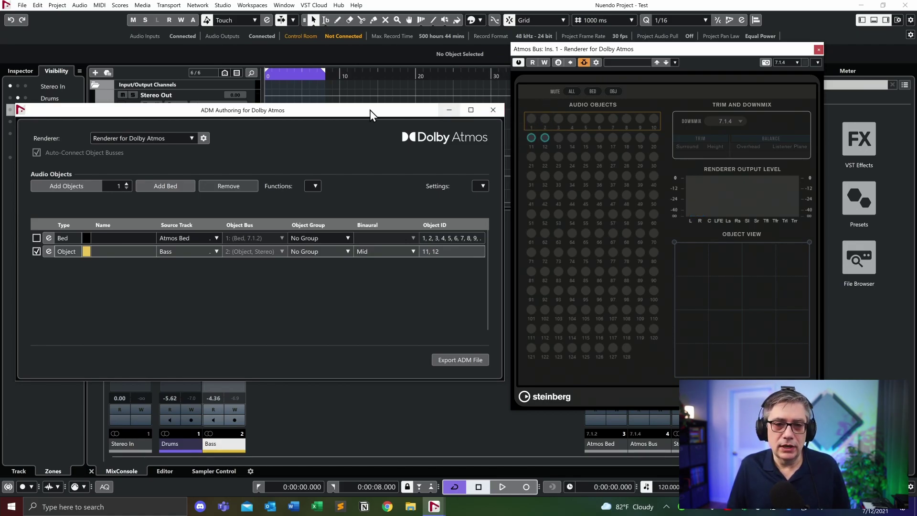
pyautogui.moveTo(352, 110); pyautogui.dragTo(346, 109)
pyautogui.click(486, 107)
pyautogui.moveTo(693, 50); pyautogui.dragTo(297, 70)
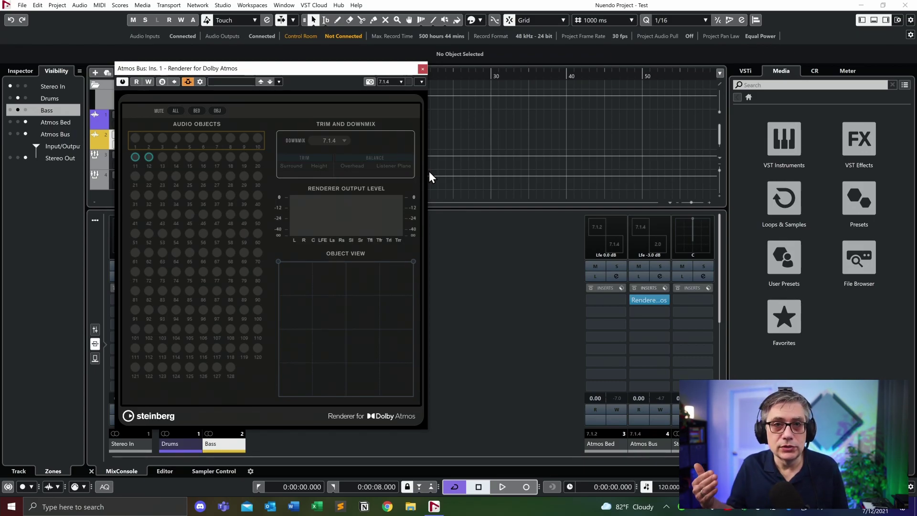
pyautogui.click(423, 70)
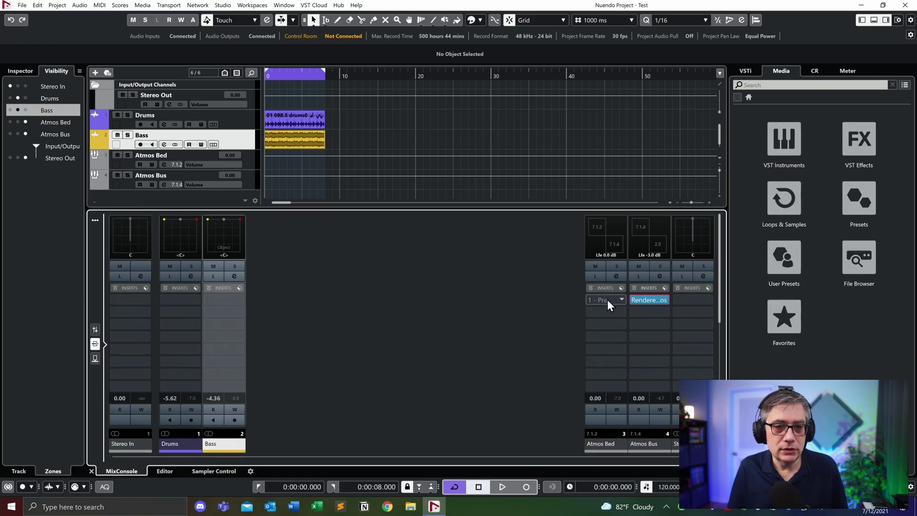
# - Begin adding a group track in the MixConsole with the 3rd Order Ambisonics configuration
pyautogui.rightClick(355, 231)
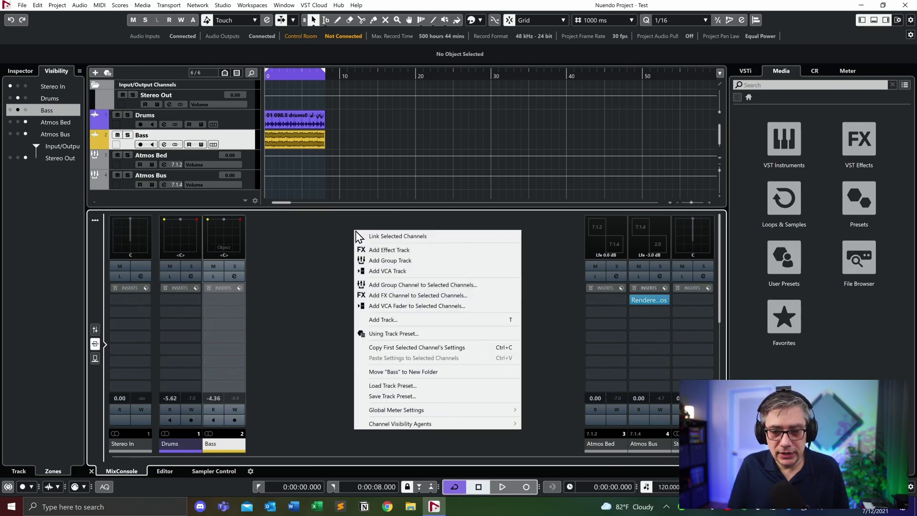
pyautogui.click(398, 260)
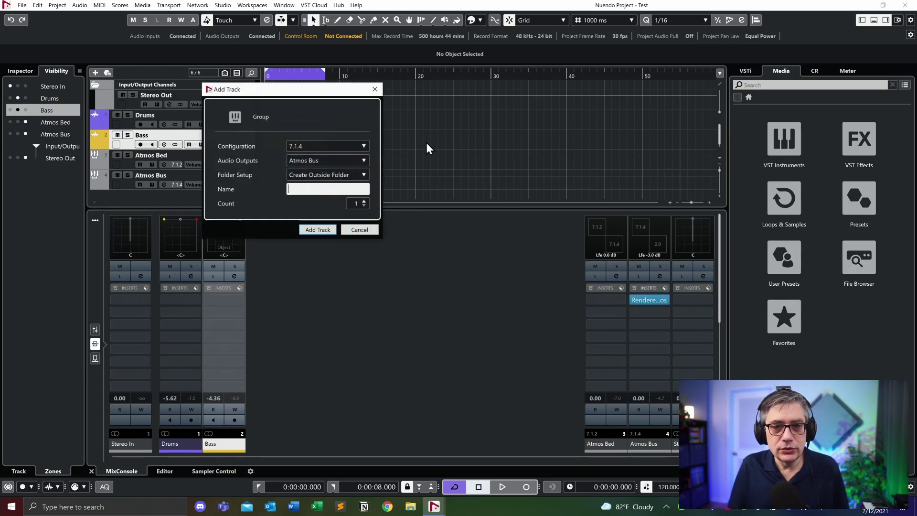
pyautogui.click(343, 146)
pyautogui.moveTo(319, 277)
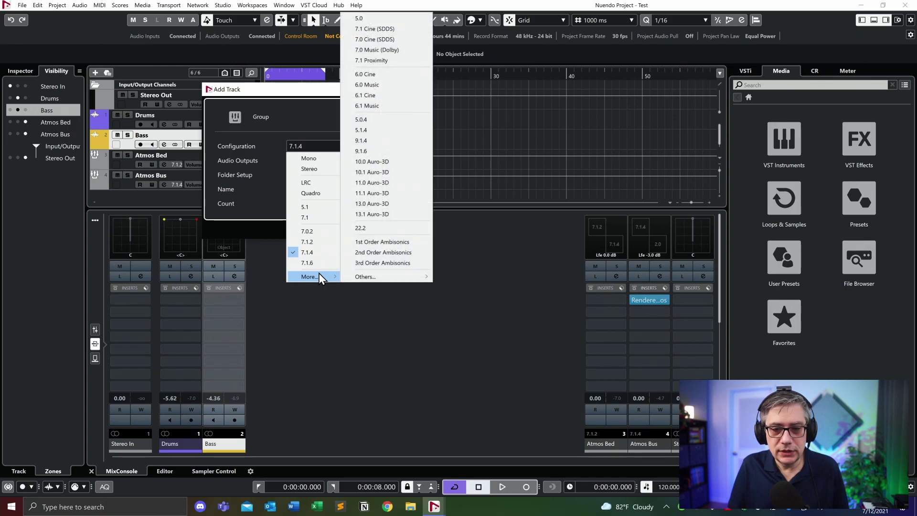
pyautogui.click(402, 263)
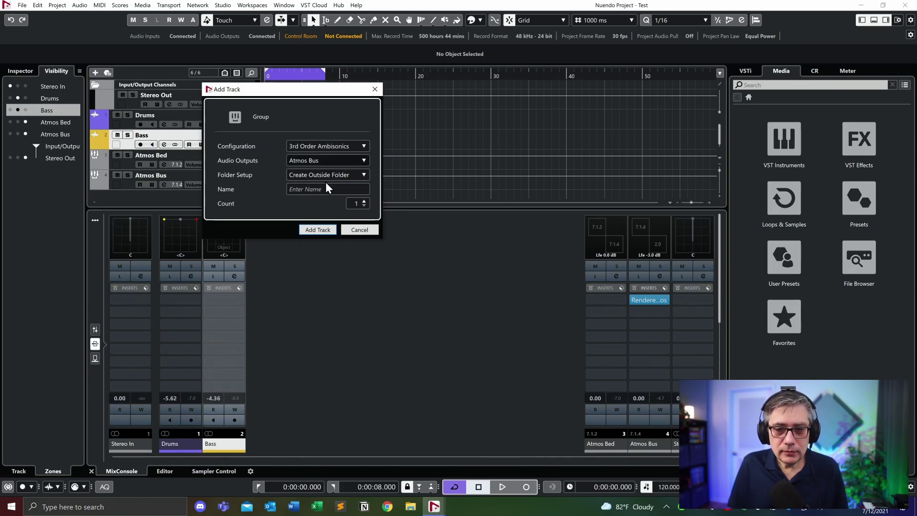
# - Name the new group track Ambisonics Bus, set its audio output to Stereo Out and create it
pyautogui.click(313, 188)
pyautogui.write('A')
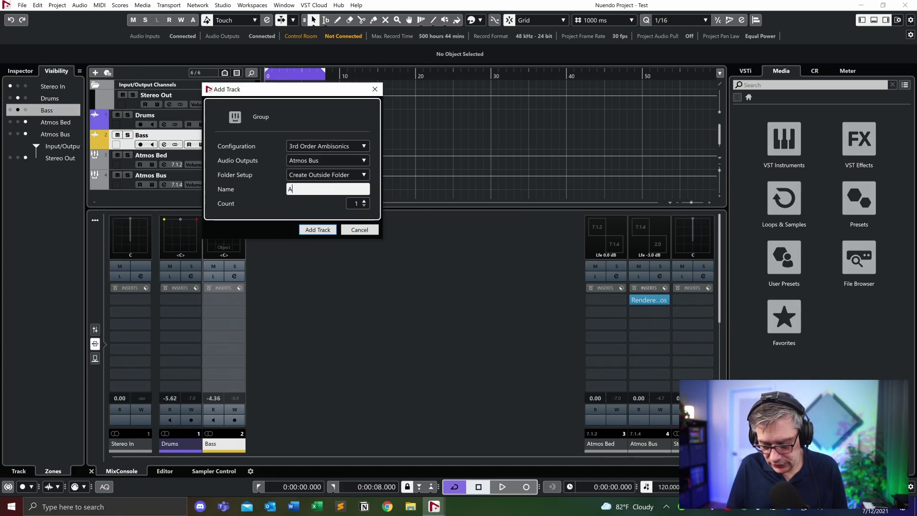
pyautogui.write('mb')
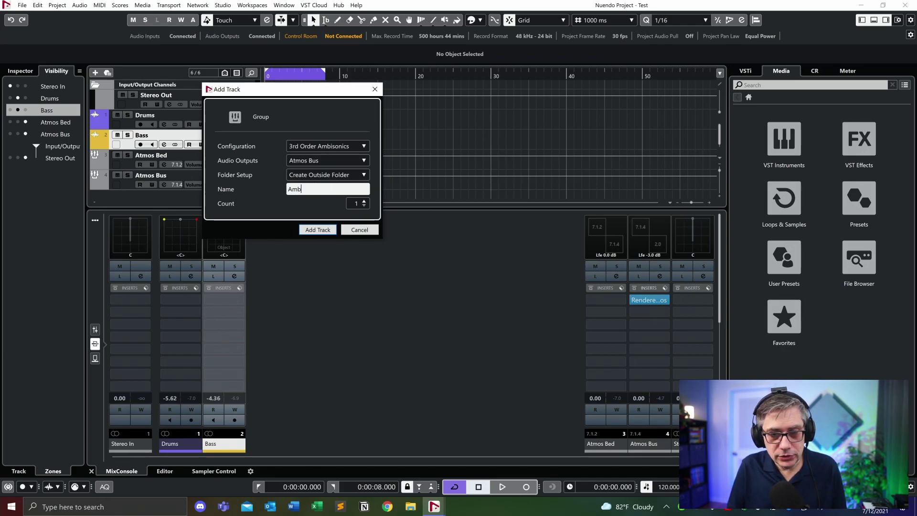
pyautogui.write('isonics')
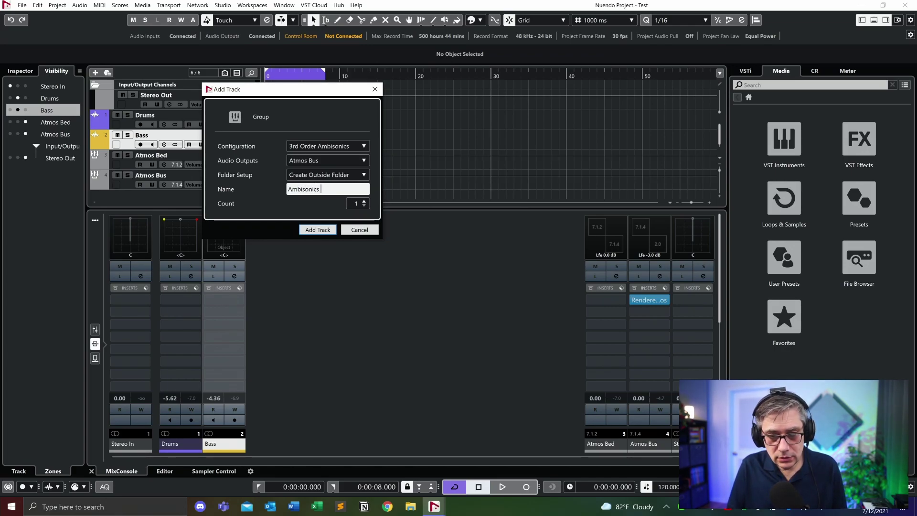
pyautogui.write(' Bus')
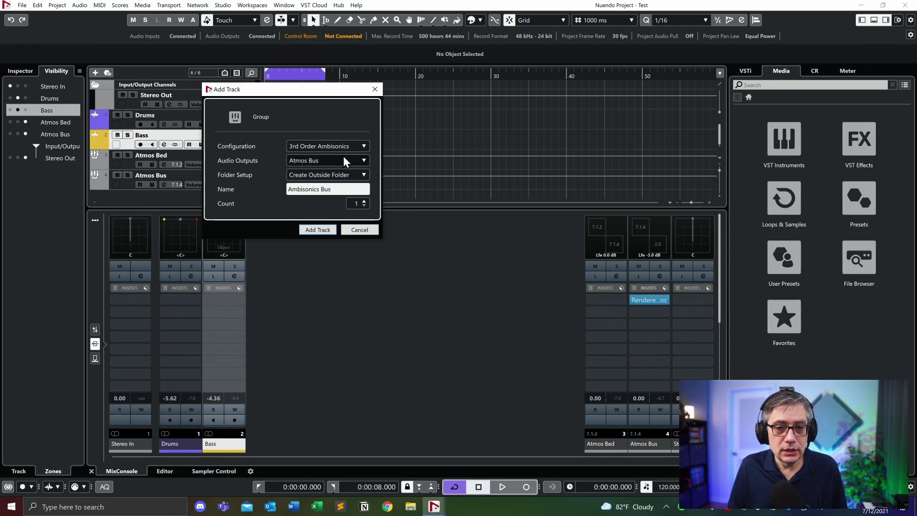
pyautogui.click(352, 159)
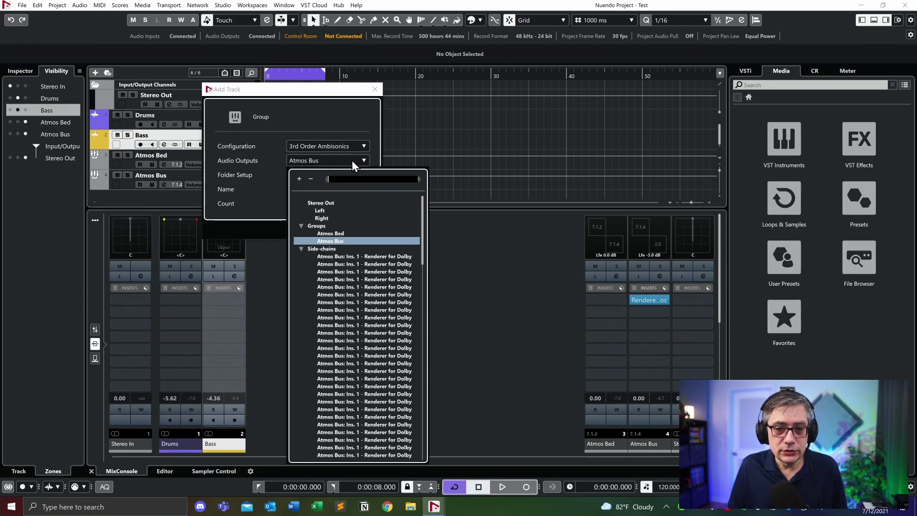
pyautogui.click(325, 205)
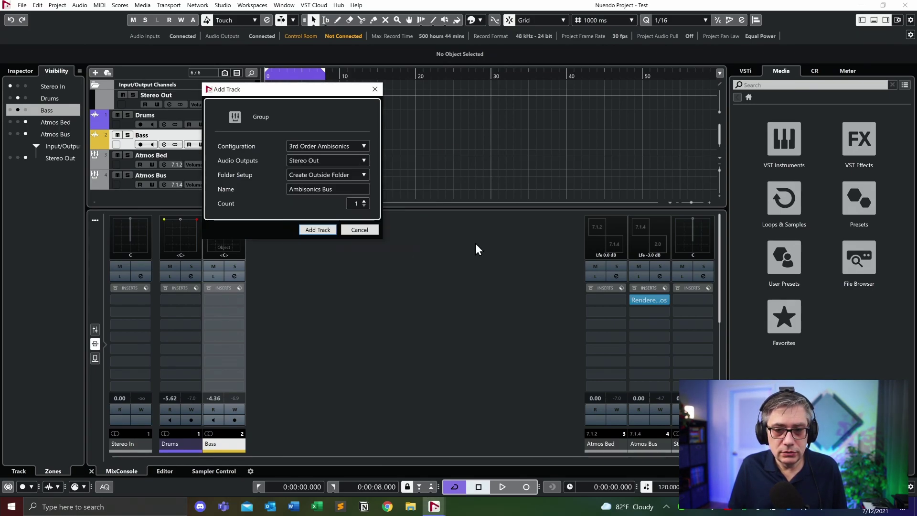
pyautogui.click(322, 229)
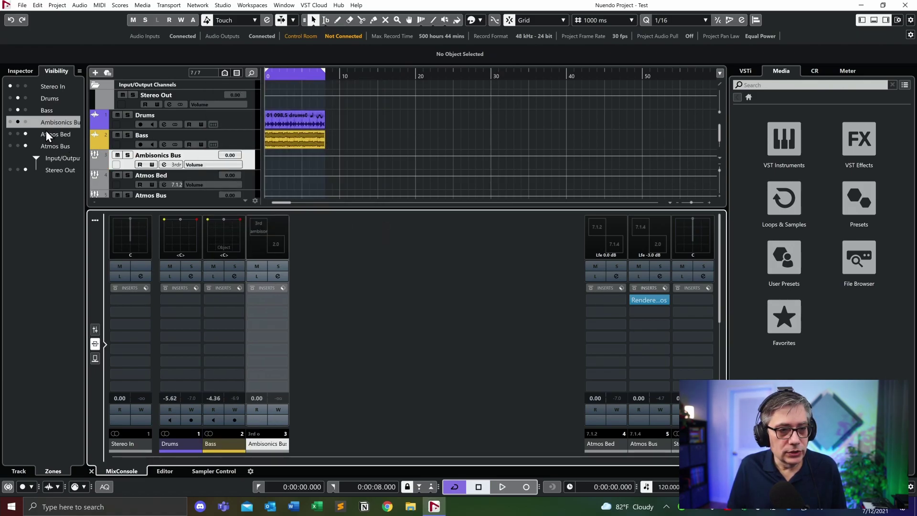
# - Assign the Ambisonics Bus to the right mixer zone and move its track below Atmos Bus
pyautogui.click(25, 122)
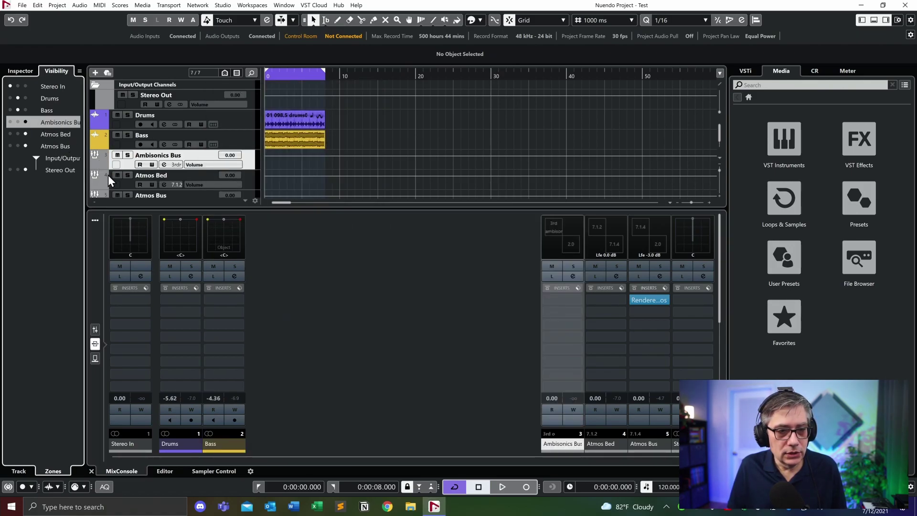
pyautogui.moveTo(102, 164); pyautogui.dragTo(103, 182)
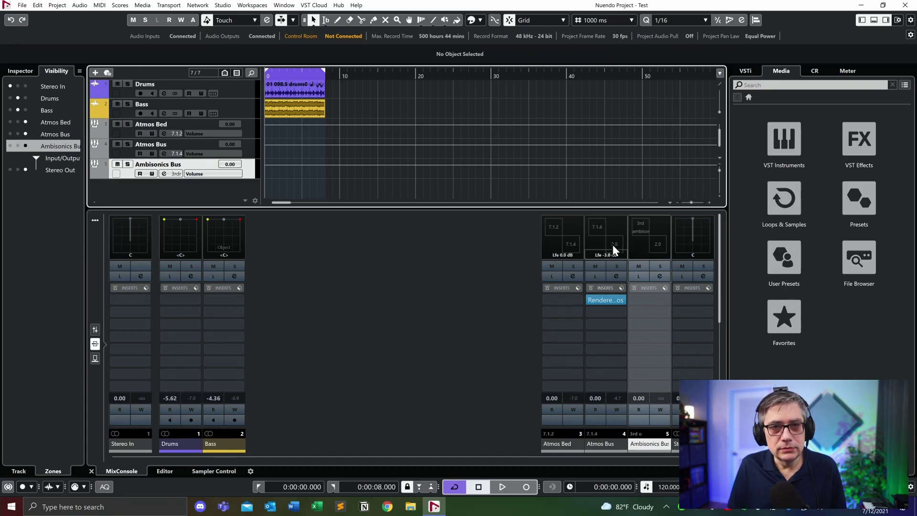
# - Route the Atmos Bus output to the Ambisonics Bus group and play the project briefly to check the signal flow
pyautogui.click(618, 277)
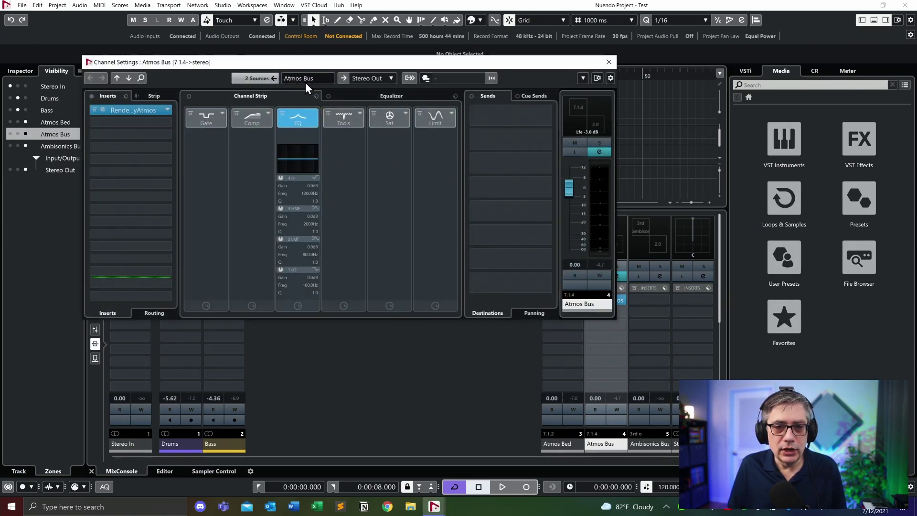
pyautogui.click(376, 78)
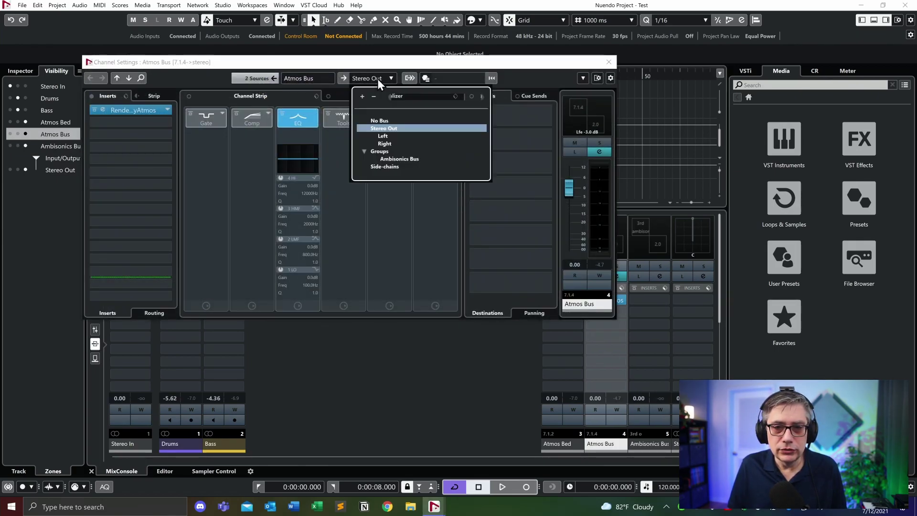
pyautogui.click(397, 160)
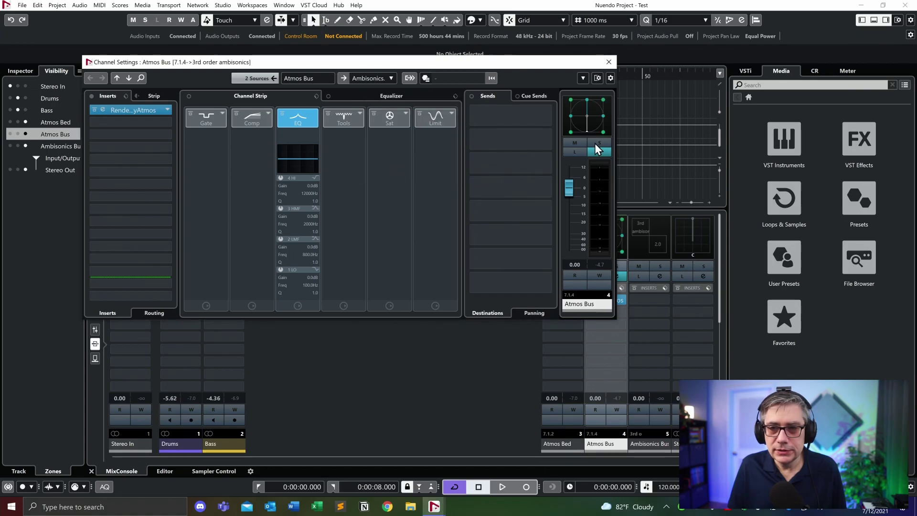
pyautogui.click(608, 62)
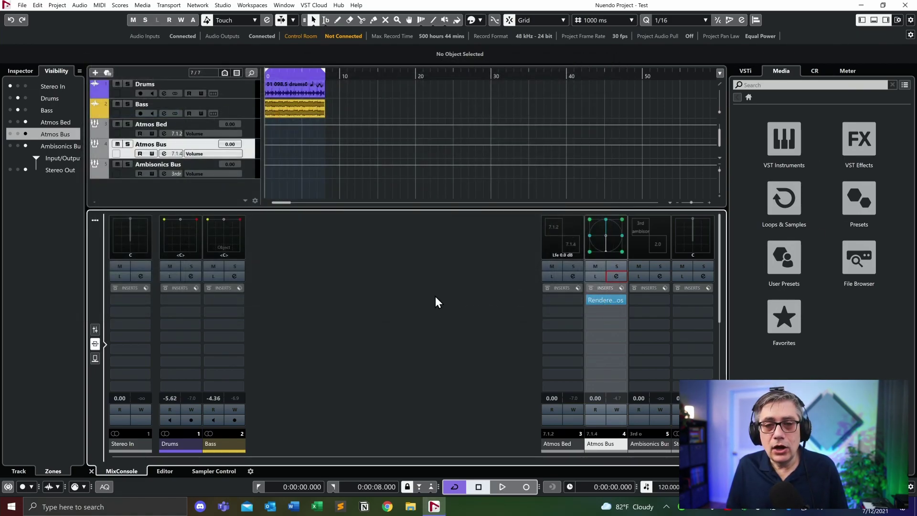
pyautogui.press('space')
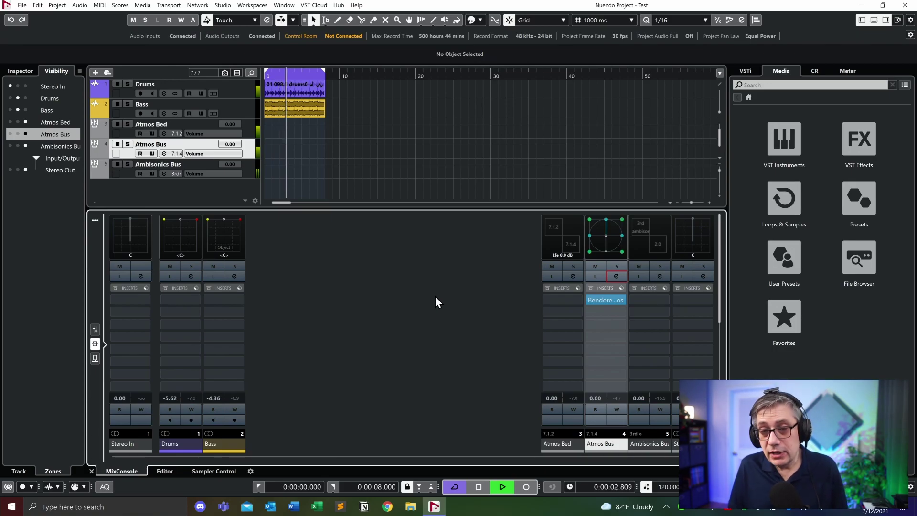
pyautogui.press('space')
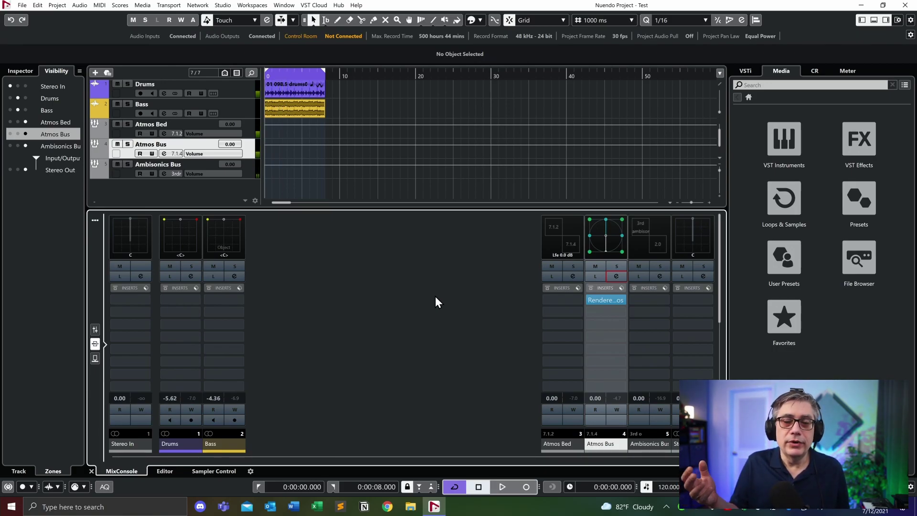
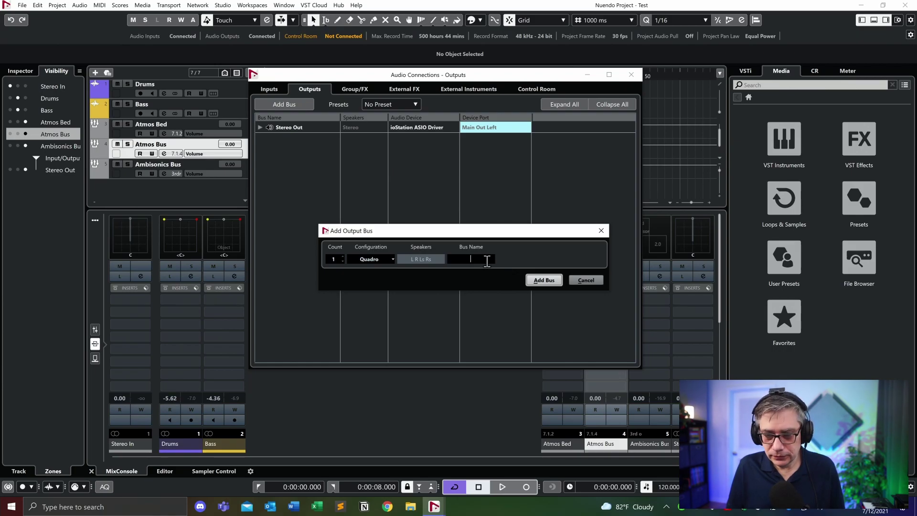
# - Name the new Quadro output bus Waves NX, add it to the audio connections and select it
pyautogui.write('ves NX')
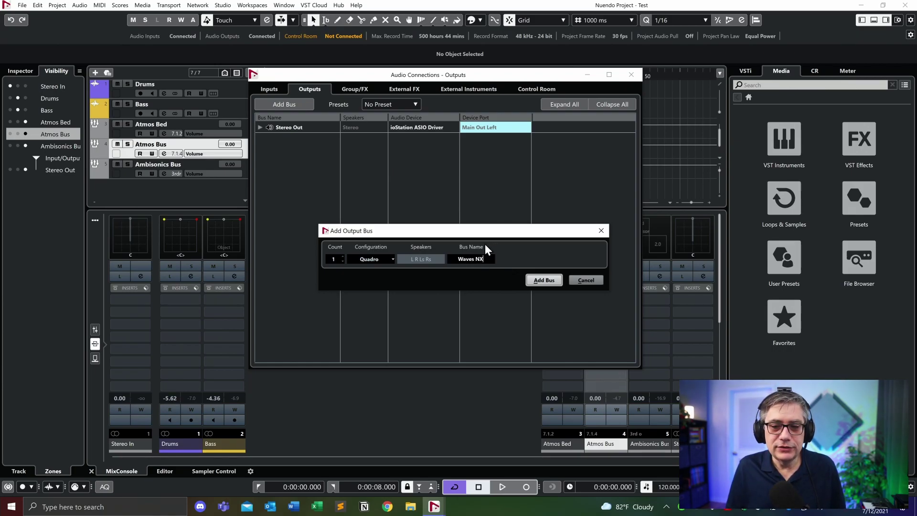
pyautogui.click(549, 280)
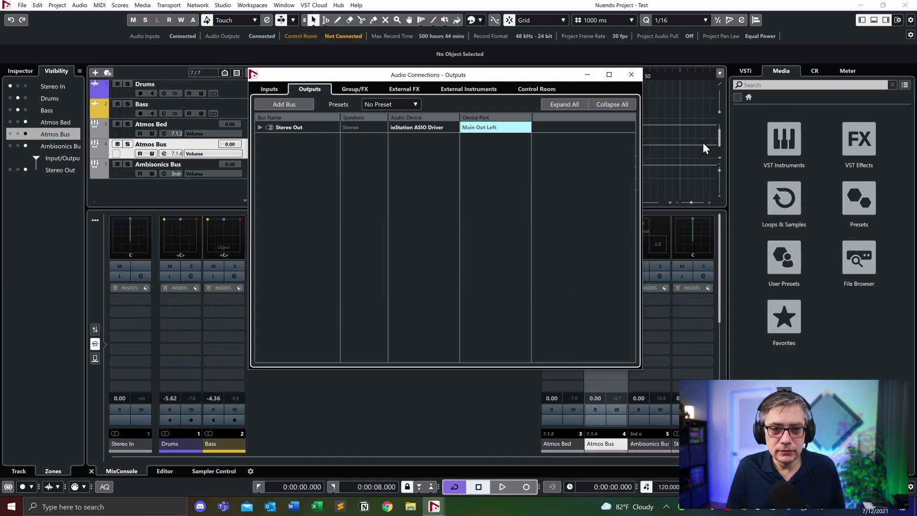
pyautogui.click(301, 161)
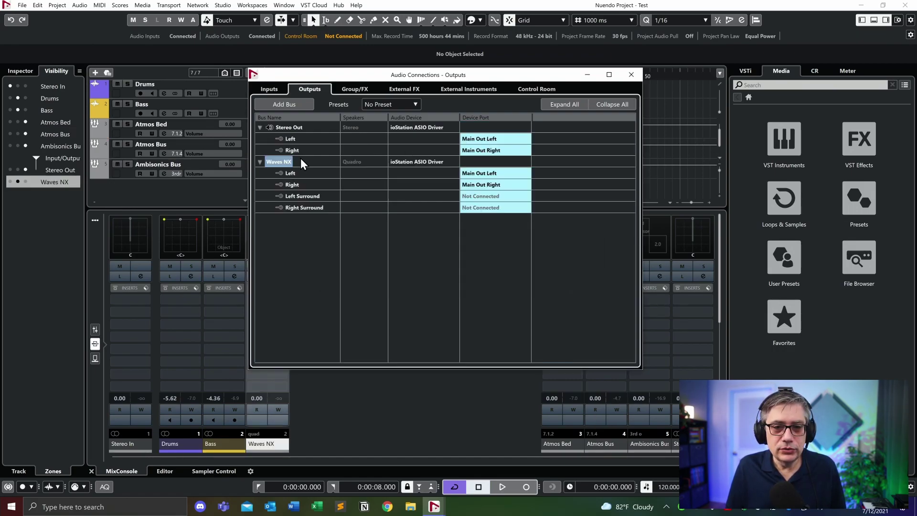
# - Set Waves NX as the main mix and set both the Stereo Out and Waves NX output buses to Not Connected
pyautogui.rightClick(291, 160)
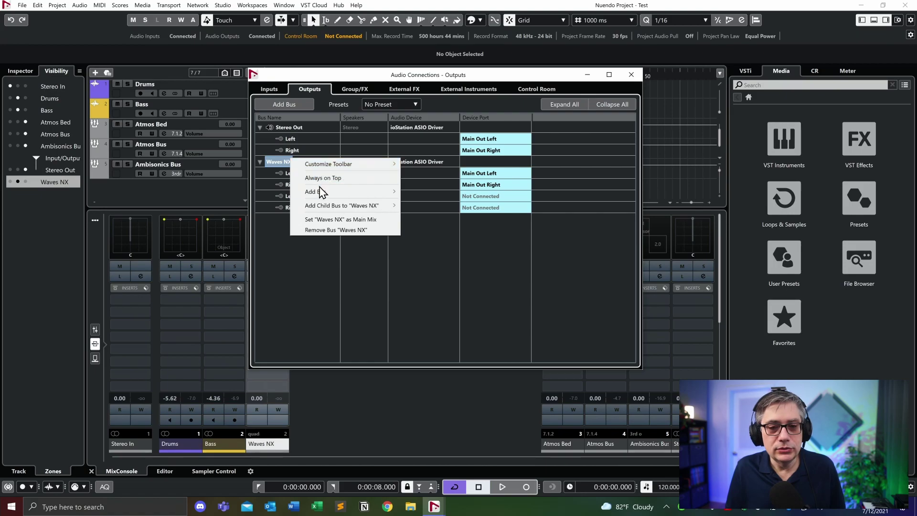
pyautogui.click(330, 219)
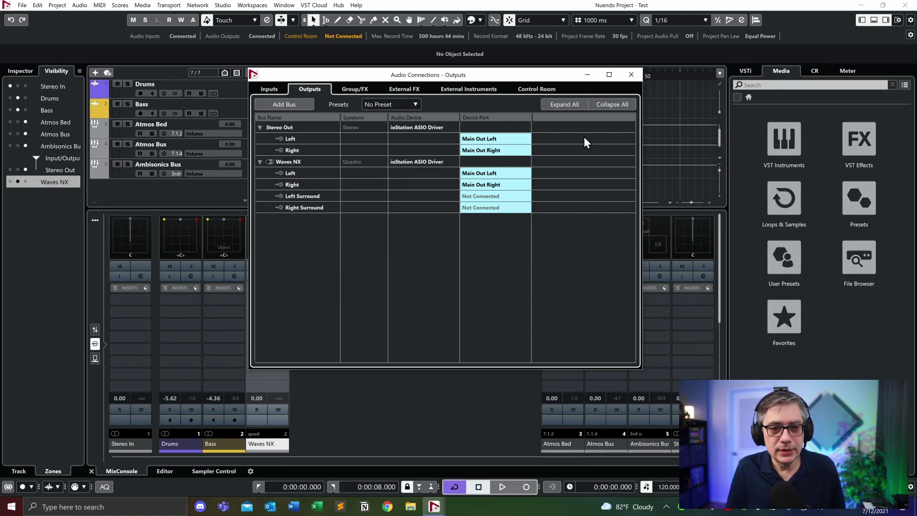
pyautogui.click(413, 127)
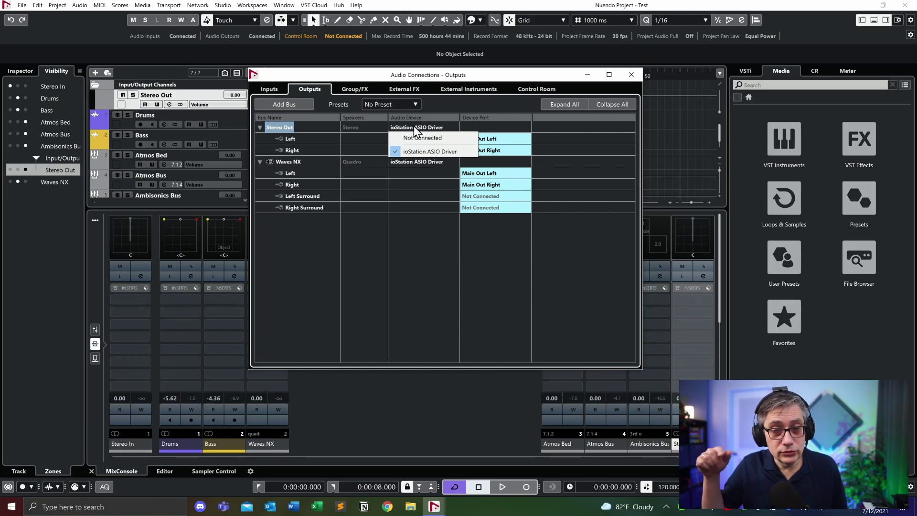
pyautogui.click(415, 137)
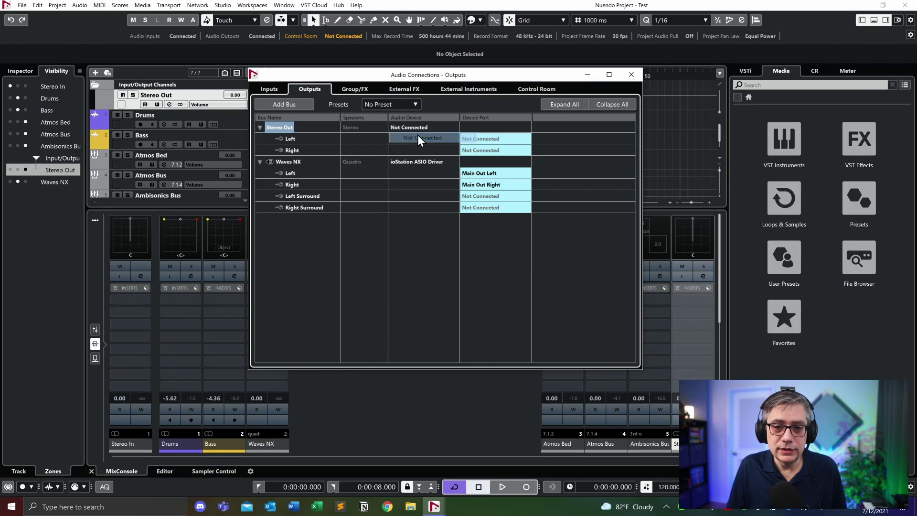
pyautogui.click(424, 163)
pyautogui.click(423, 172)
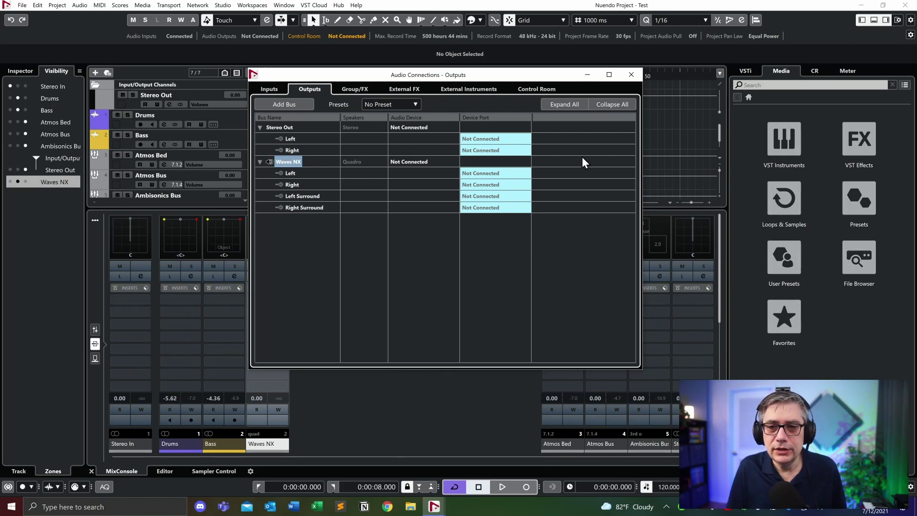
# - Add a Control Room monitor channel named Monitor 2 with the Quadro configuration
pyautogui.click(544, 90)
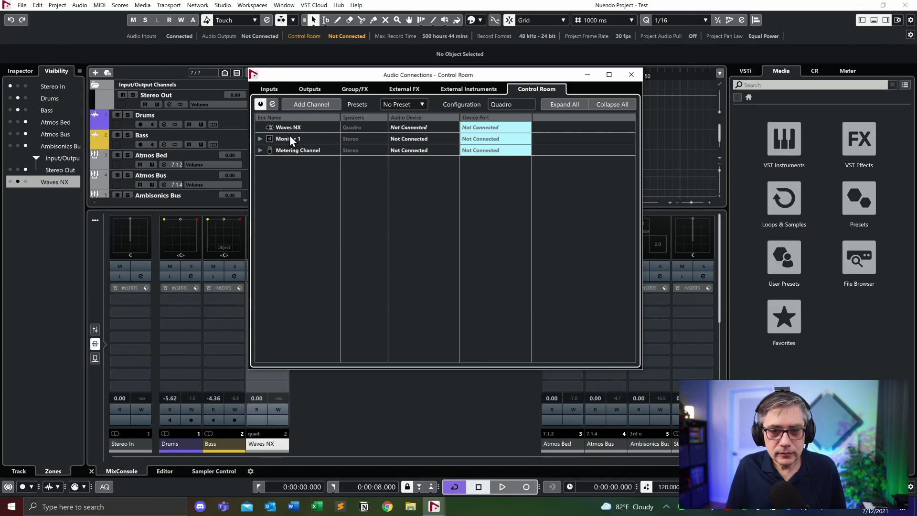
pyautogui.click(303, 104)
pyautogui.moveTo(371, 131)
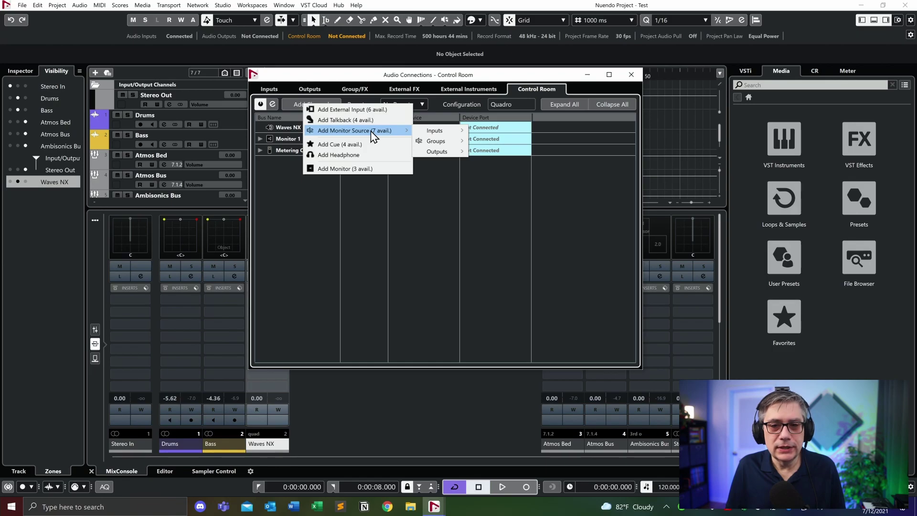
pyautogui.click(361, 168)
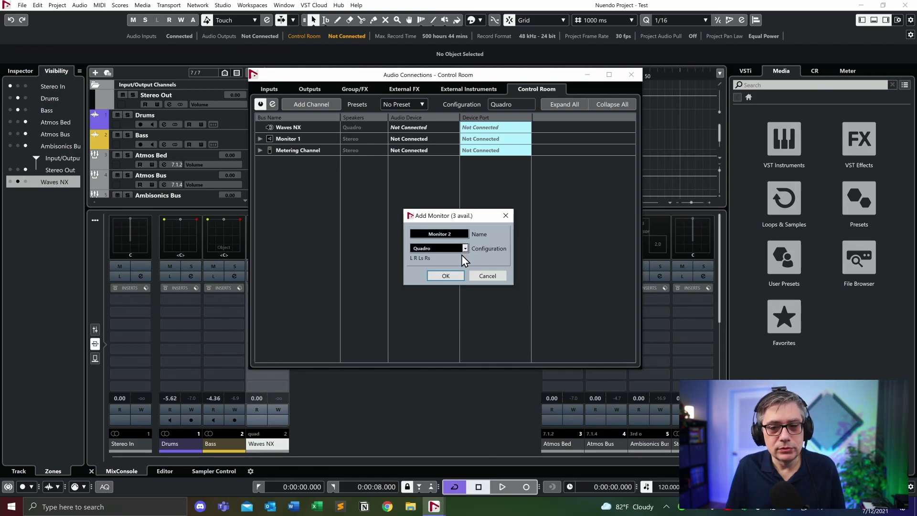
pyautogui.click(446, 276)
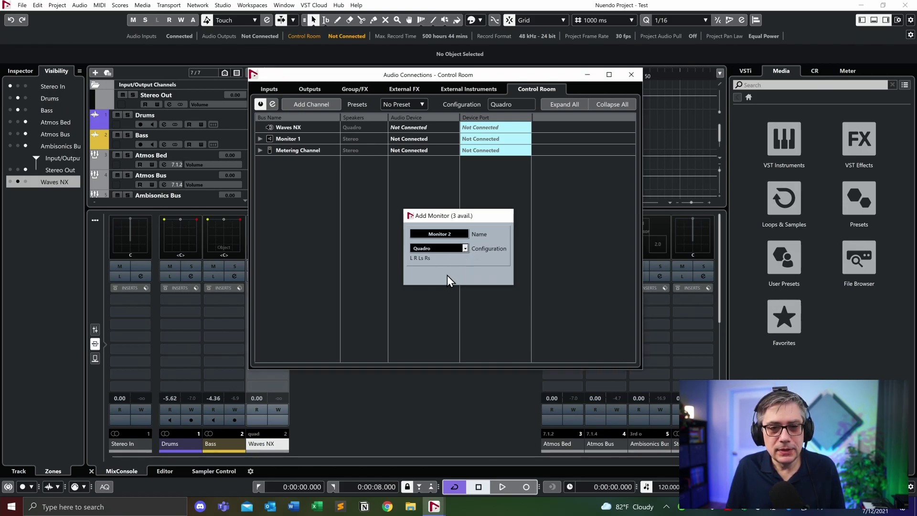
# - Connect Monitor 2's left and right channels to Main Out Left and Main Out Right, then close the audio connections
pyautogui.click(260, 150)
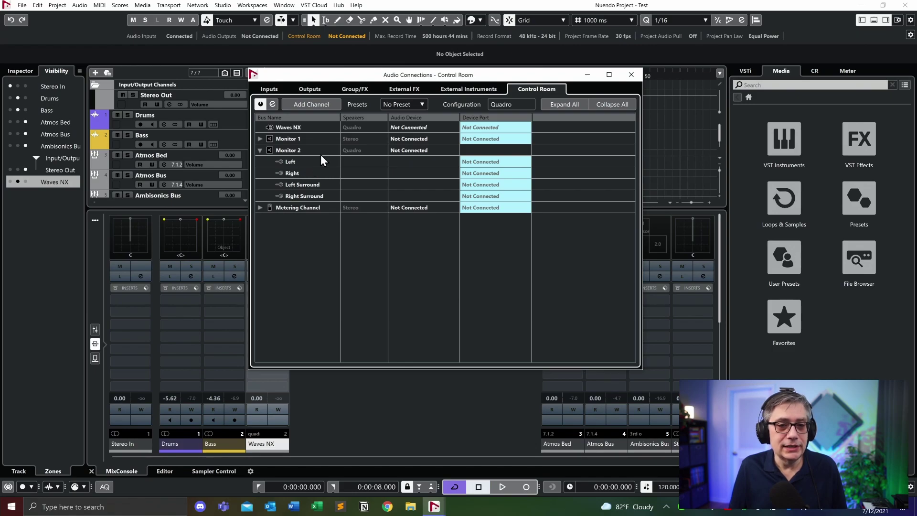
pyautogui.click(498, 165)
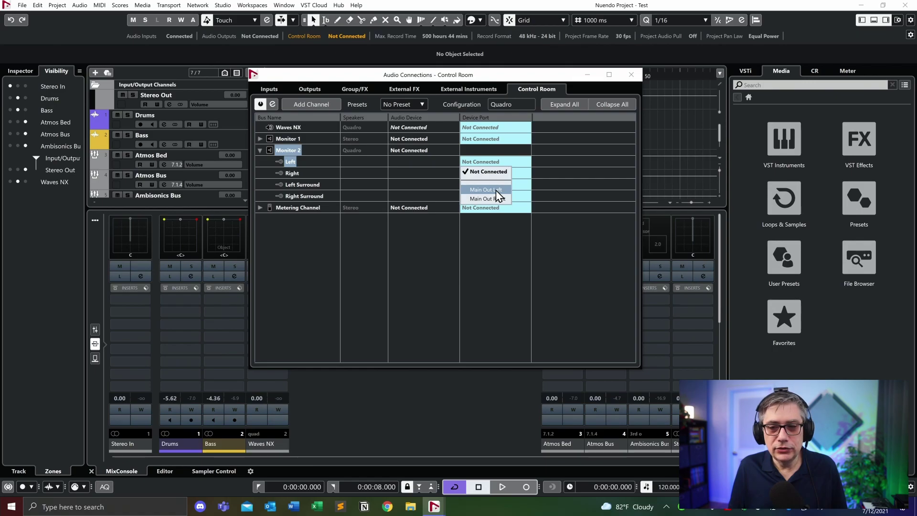
pyautogui.click(495, 190)
pyautogui.click(496, 174)
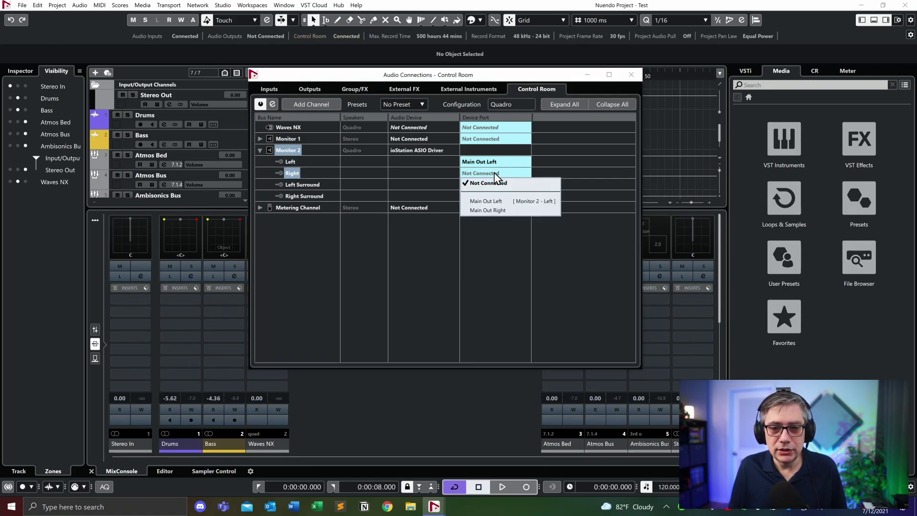
pyautogui.click(500, 211)
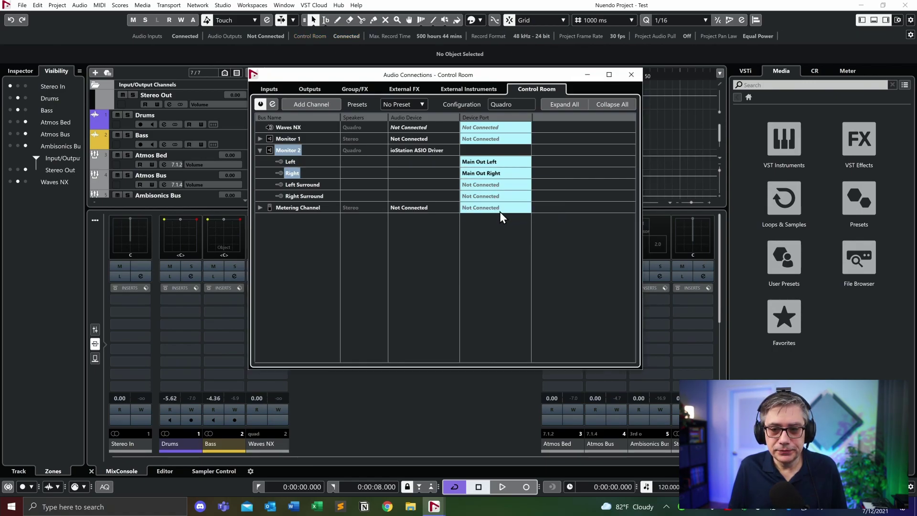
pyautogui.click(632, 75)
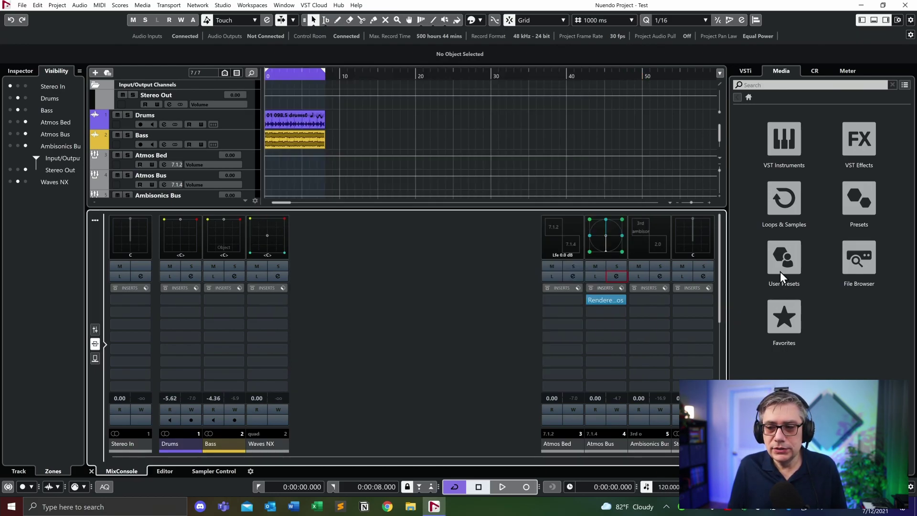
# - Route the Ambisonics Bus output to Waves NX in its channel settings and close them
pyautogui.click(660, 276)
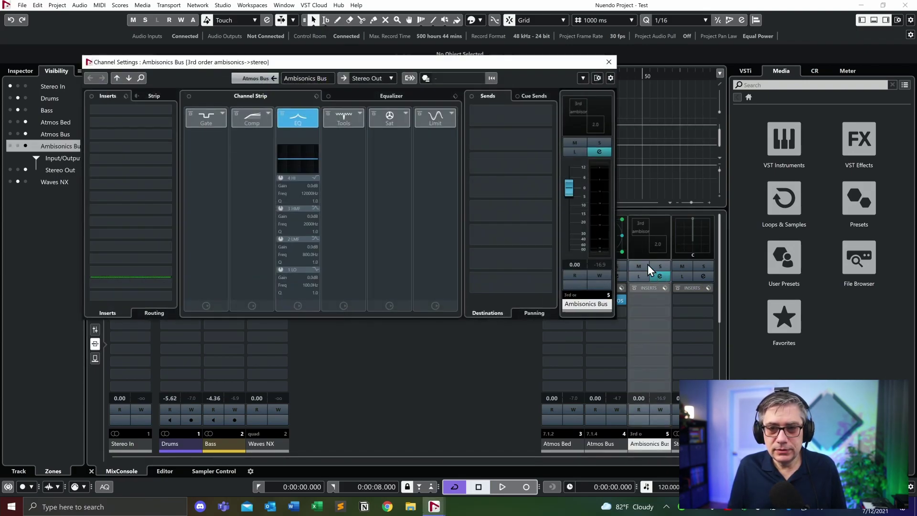
pyautogui.click(394, 77)
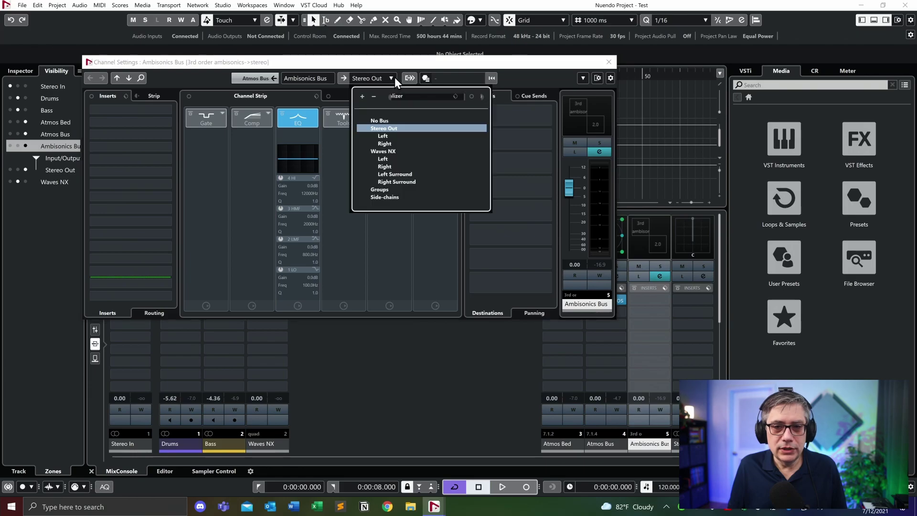
pyautogui.click(385, 158)
pyautogui.click(608, 62)
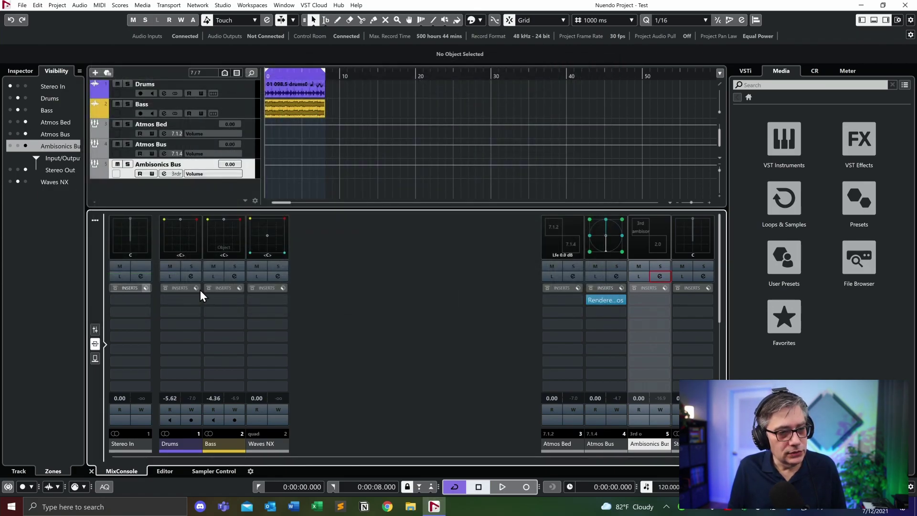
# - Assign Waves NX to the right mixer zone and play the project briefly to check the signal flow
pyautogui.click(25, 181)
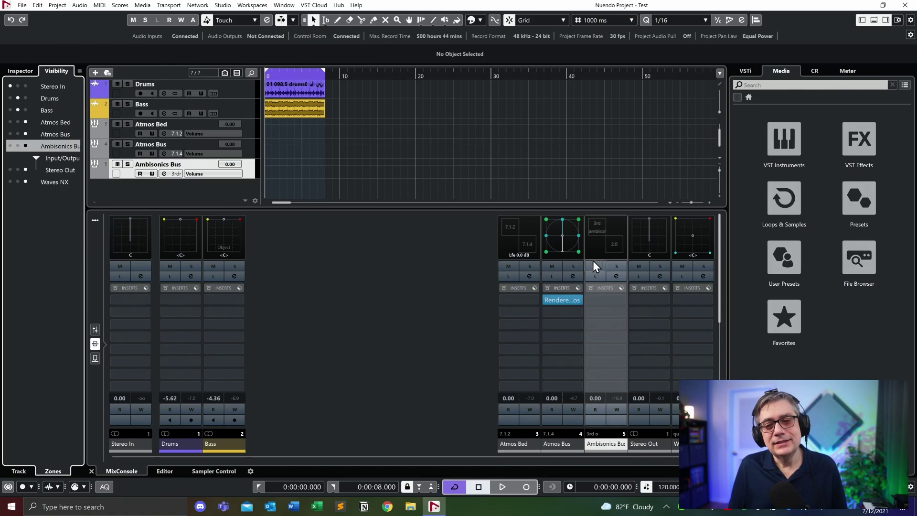
pyautogui.press('space')
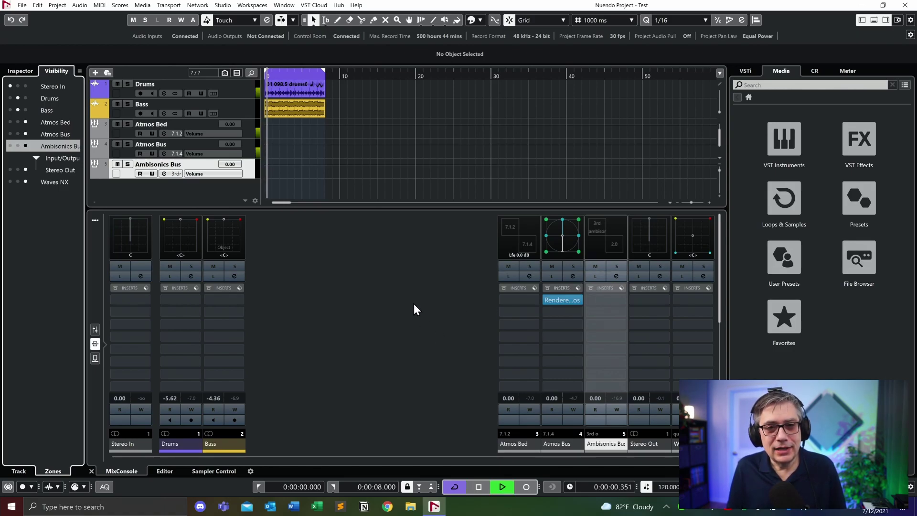
pyautogui.press('space')
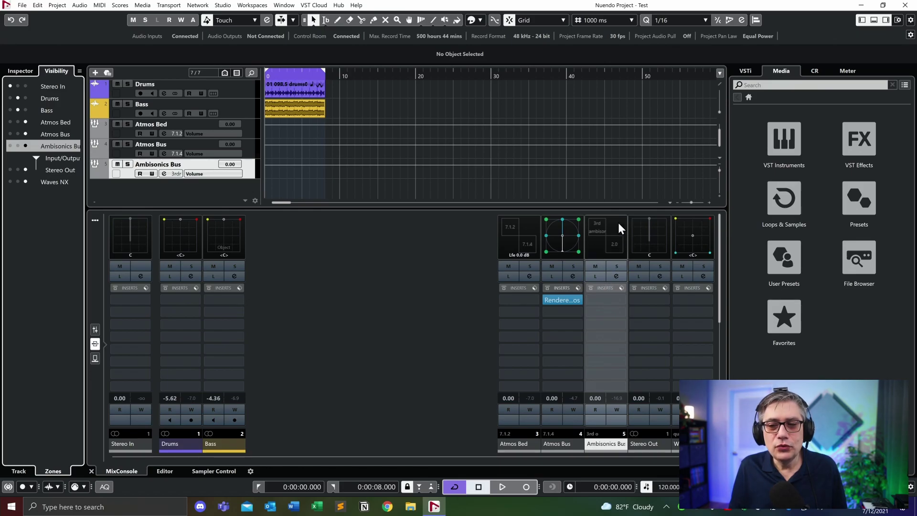
# - Switch the Ambisonics Bus panner to Standard Panner and bypass the panners on both the Ambisonics Bus and Waves NX channels
pyautogui.moveTo(612, 378)
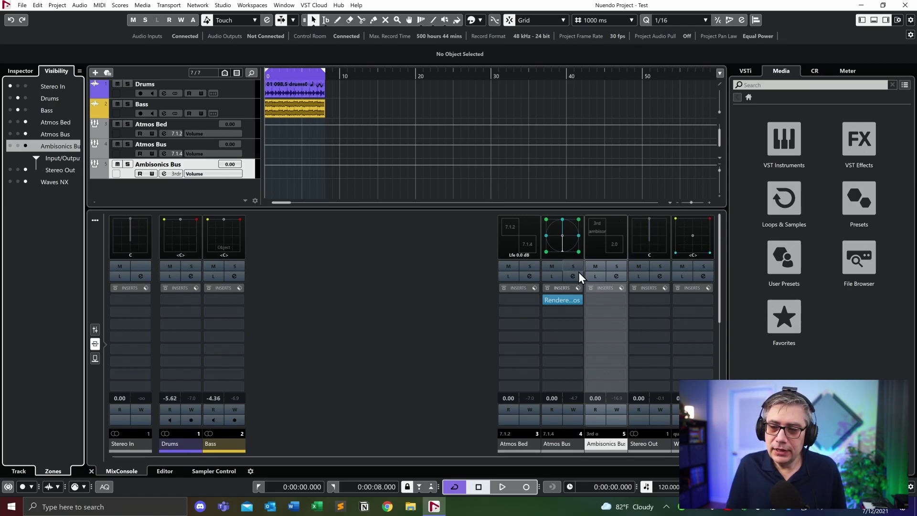
pyautogui.click(581, 254)
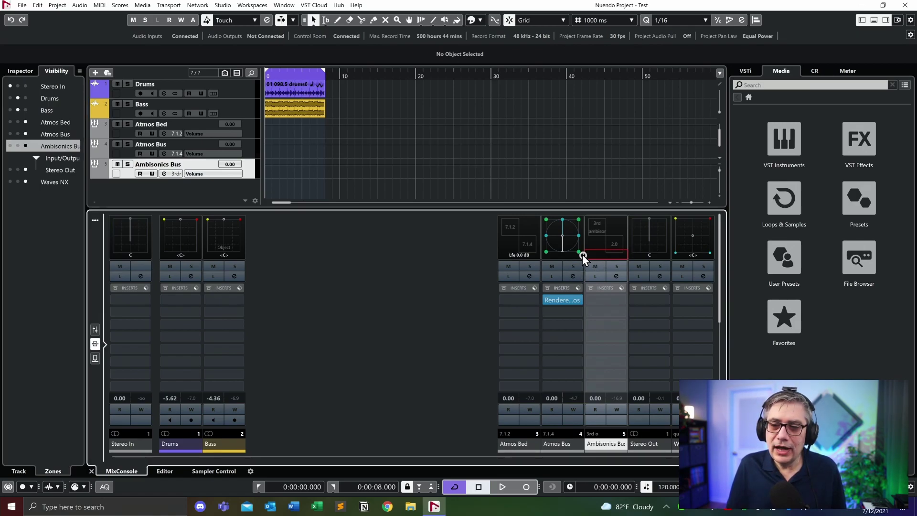
pyautogui.rightClick(606, 236)
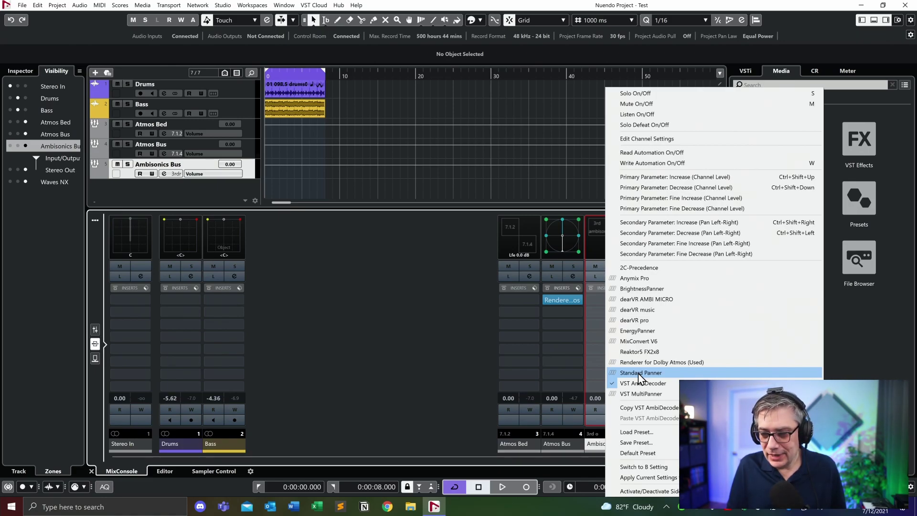
pyautogui.click(639, 373)
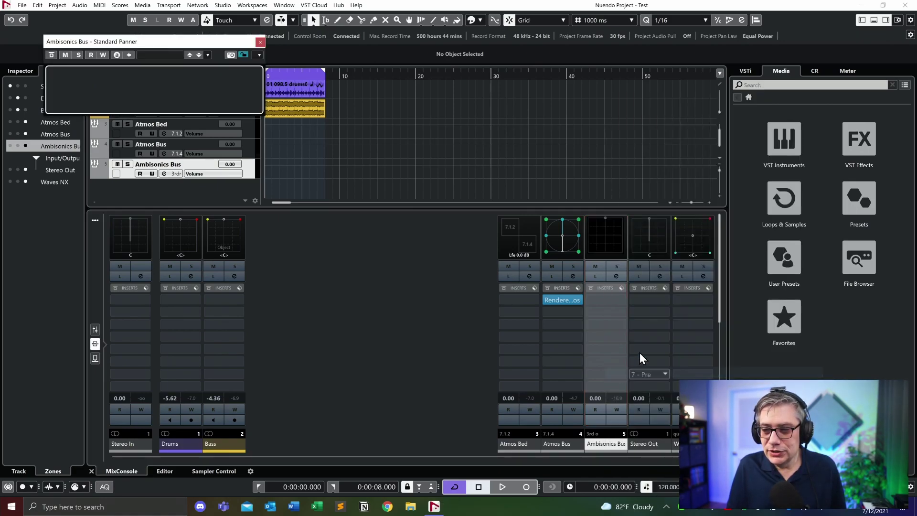
pyautogui.click(261, 42)
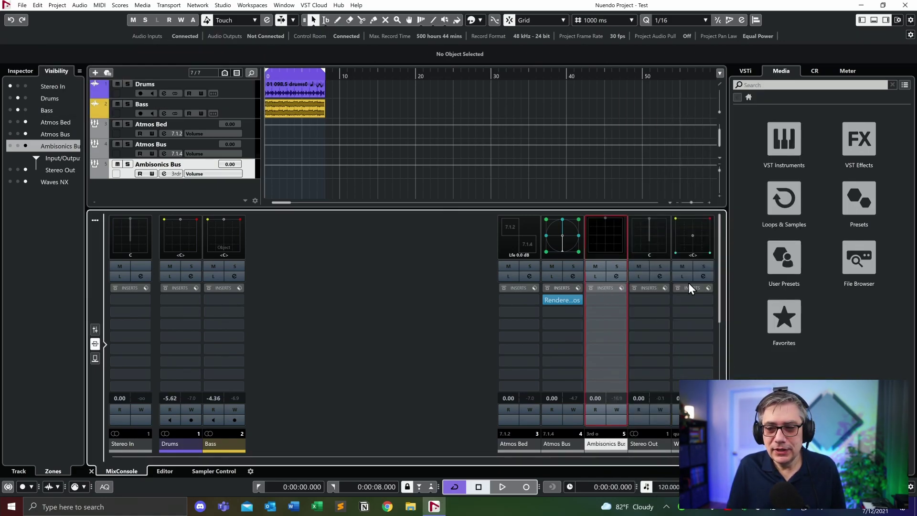
pyautogui.keyDown('ctrl'); pyautogui.keyDown('shift'); pyautogui.click(588, 253); pyautogui.keyUp('shift'); pyautogui.keyUp('ctrl')
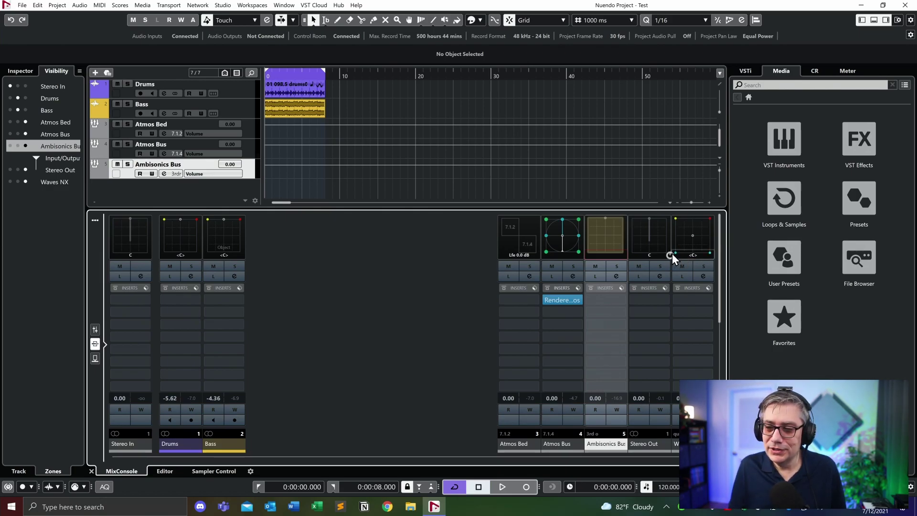
pyautogui.click(670, 255)
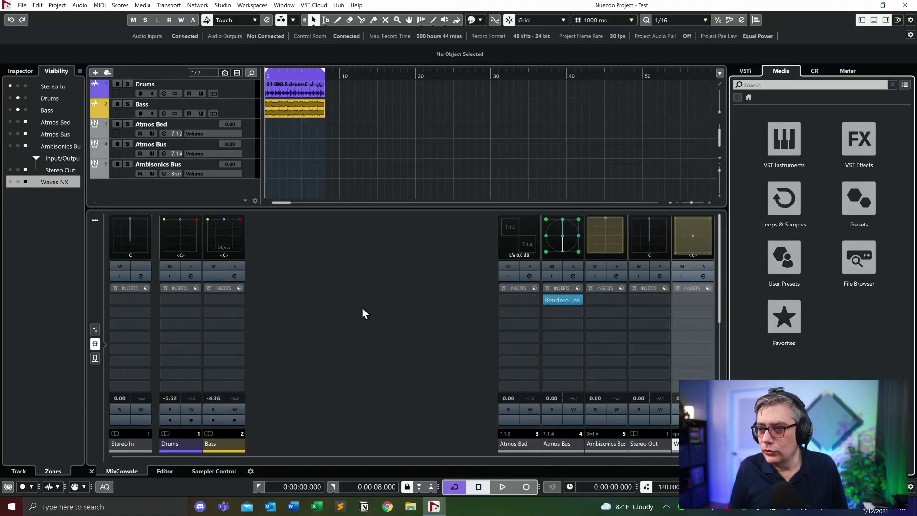
# - Make Monitor 2 the active Control Room monitor and switch its downmix preset to Quadro
pyautogui.click(821, 69)
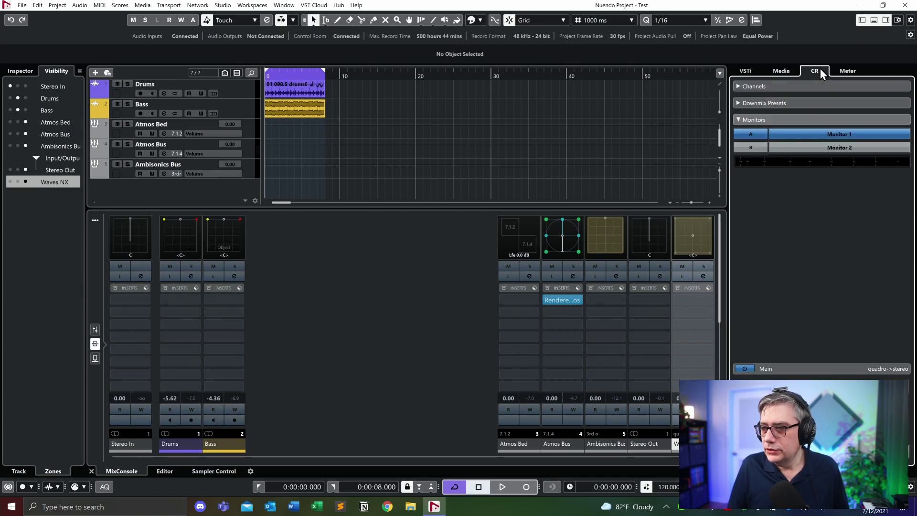
pyautogui.click(827, 151)
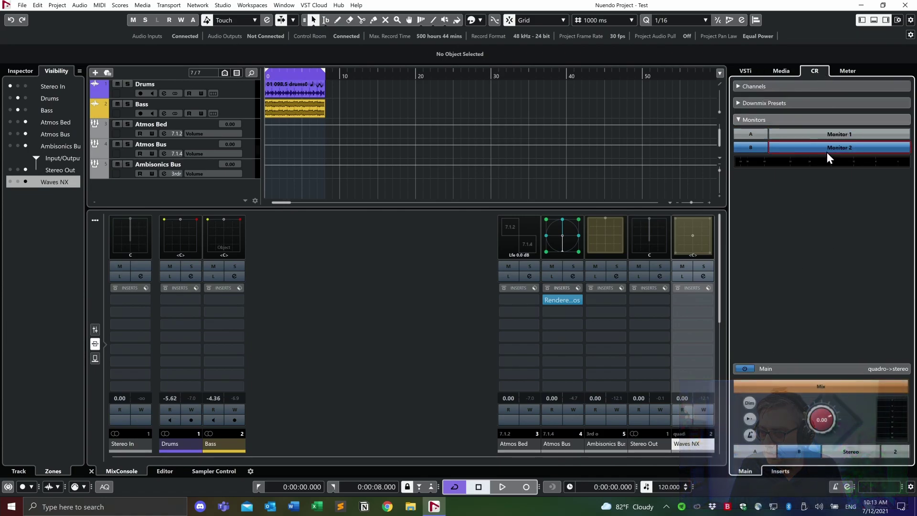
pyautogui.click(855, 449)
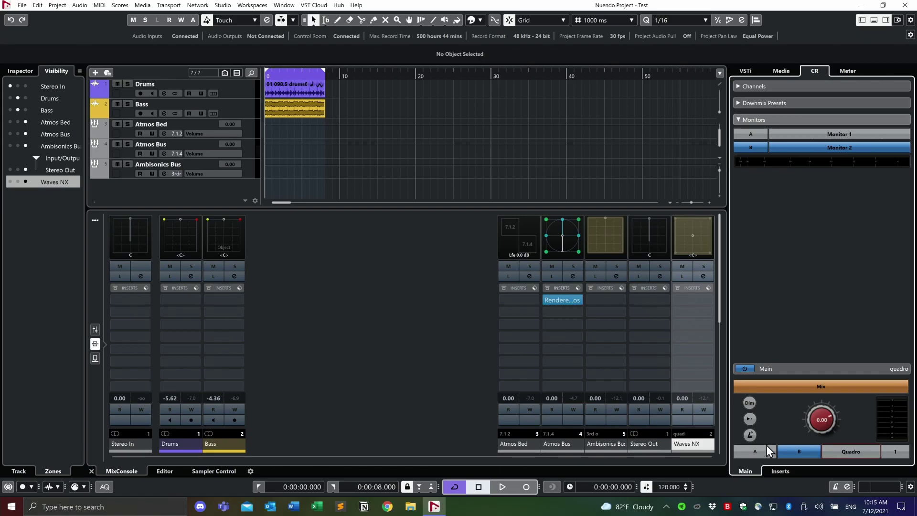
# - Load NX Ambisonics Quad in Monitor 2's first Control Room insert, open its plug-in window and move it clear of the inserts
pyautogui.click(778, 475)
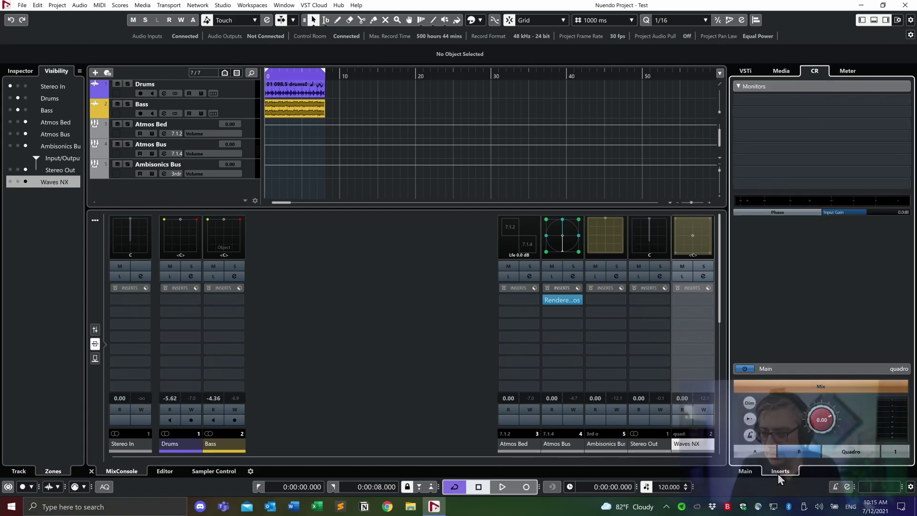
pyautogui.click(900, 100)
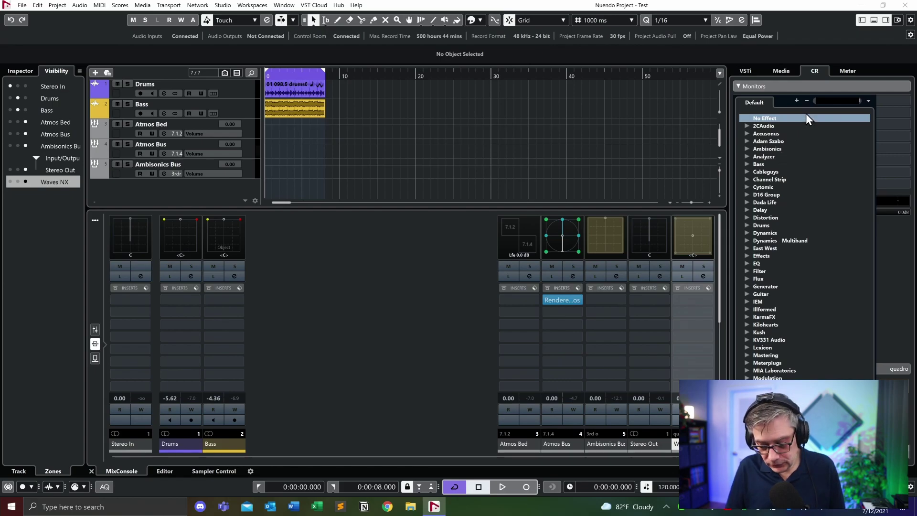
pyautogui.write('nx')
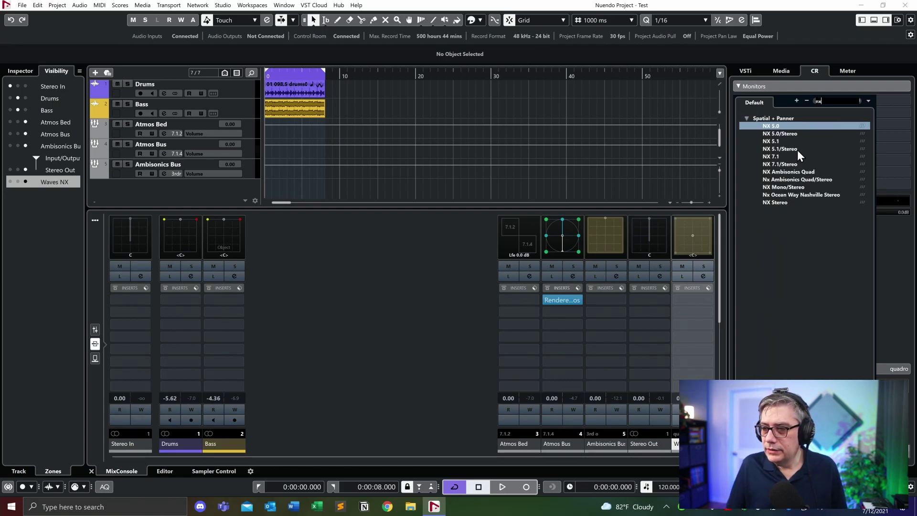
pyautogui.click(787, 173)
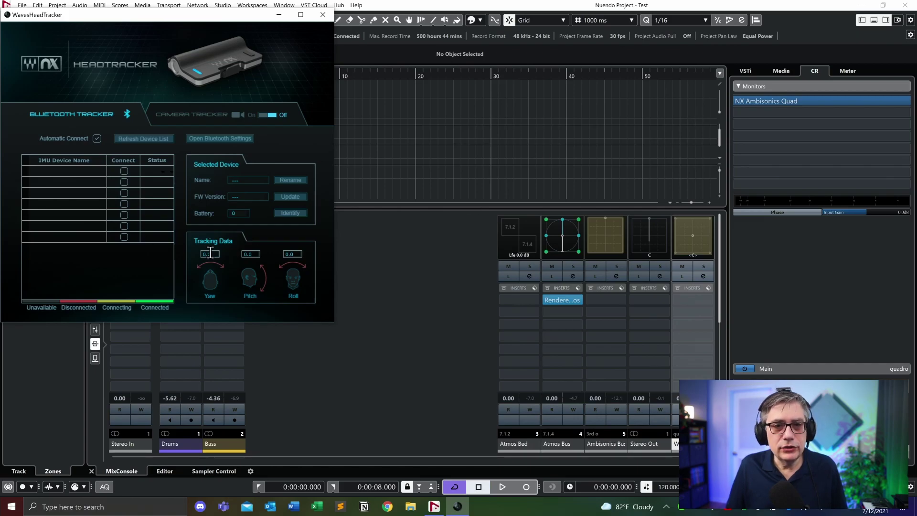
pyautogui.click(799, 99)
pyautogui.moveTo(305, 90); pyautogui.dragTo(544, 40)
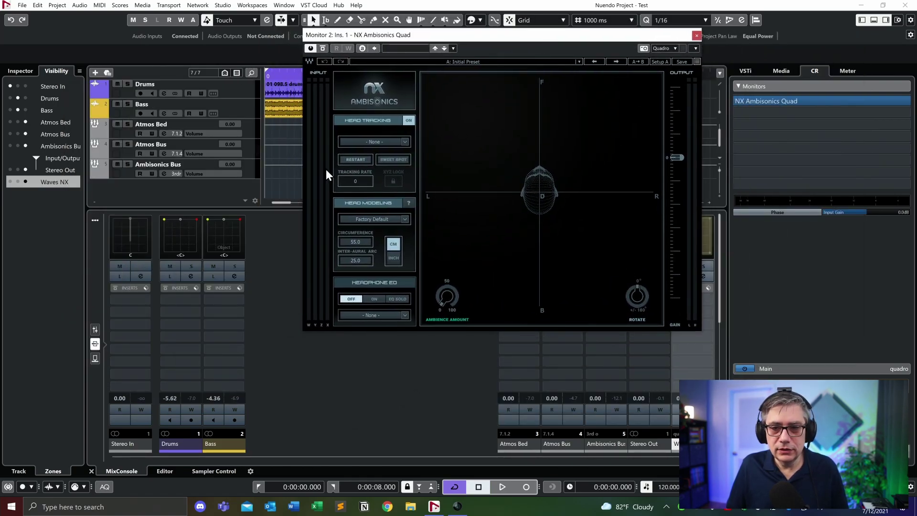
# - Play the project while panning the Drums slightly right to R1 at the front, and stop playback
pyautogui.press('space')
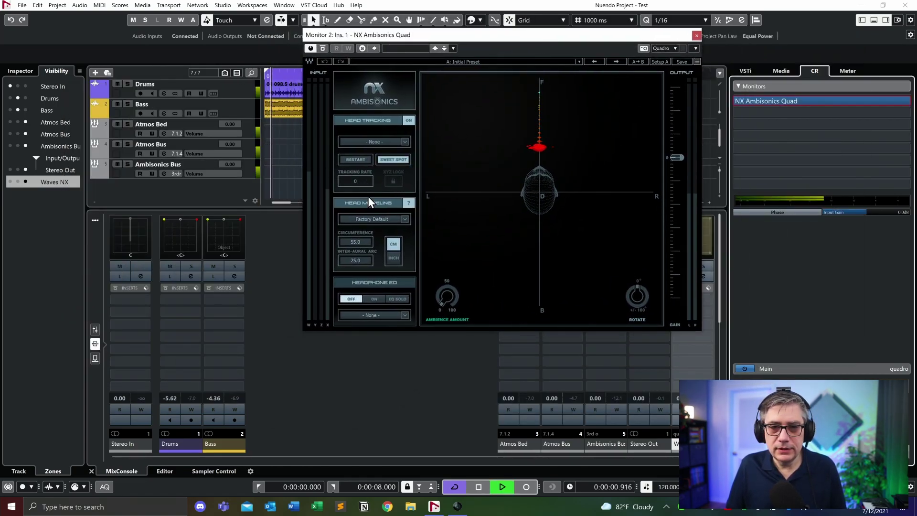
pyautogui.click(180, 219)
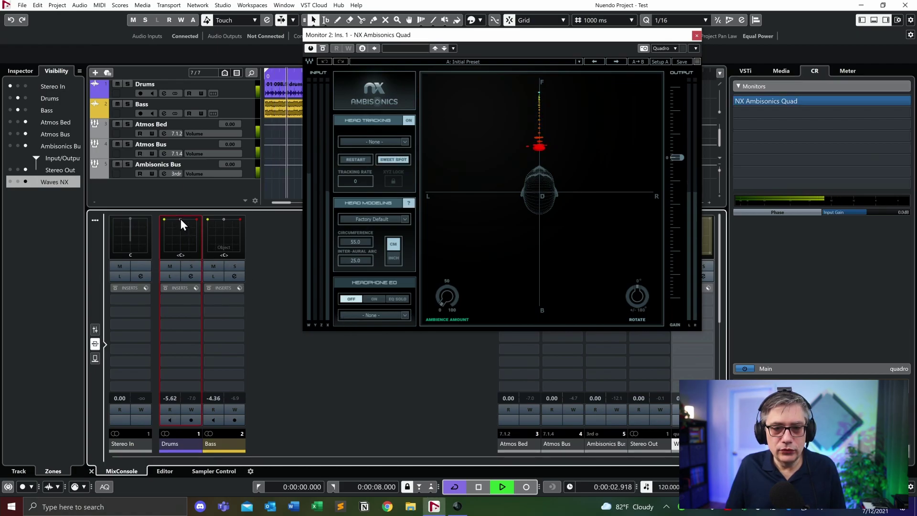
pyautogui.moveTo(181, 219)
pyautogui.mouseDown()
pyautogui.moveTo(165, 229)
pyautogui.moveTo(199, 230)
pyautogui.moveTo(142, 225)
pyautogui.moveTo(197, 228)
pyautogui.moveTo(160, 226)
pyautogui.moveTo(182, 213)
pyautogui.moveTo(211, 233)
pyautogui.moveTo(262, 237)
pyautogui.moveTo(239, 214)
pyautogui.moveTo(187, 218)
pyautogui.mouseUp()
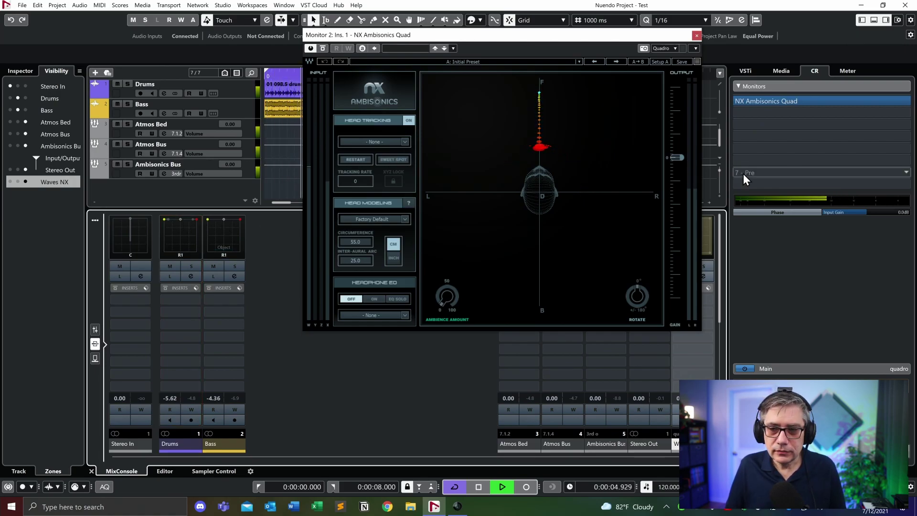
pyautogui.press('space')
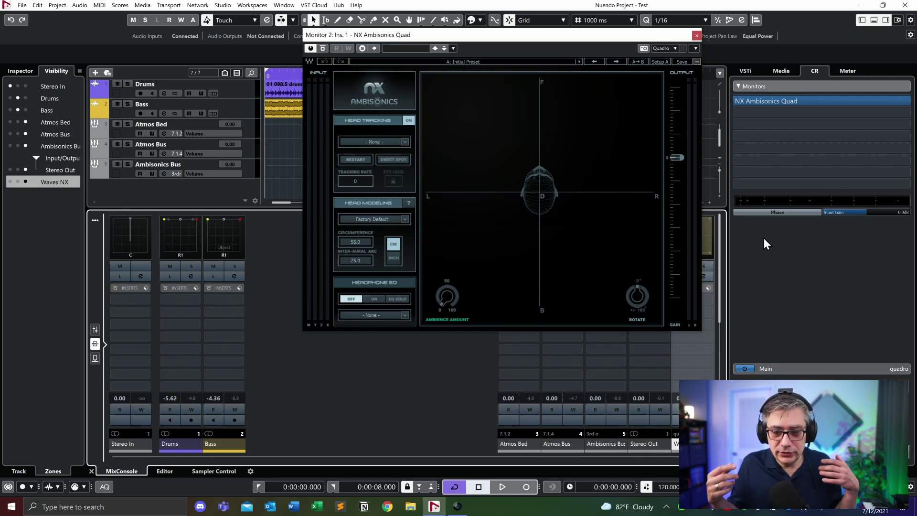
# - Restart head tracking in NX Ambisonics to bring up Waves HeadTracker, open its Bluetooth settings and look through the device list
pyautogui.click(363, 161)
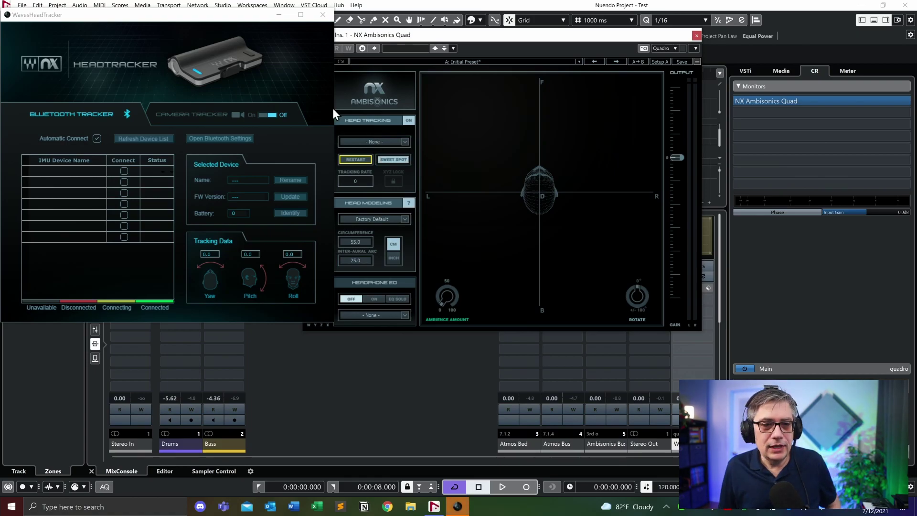
pyautogui.click(224, 139)
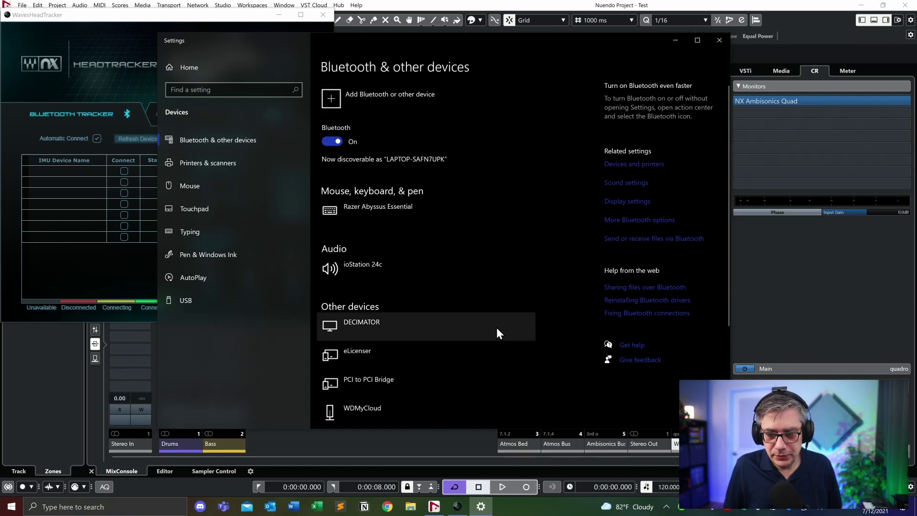
pyautogui.scroll(-3, 497, 329)
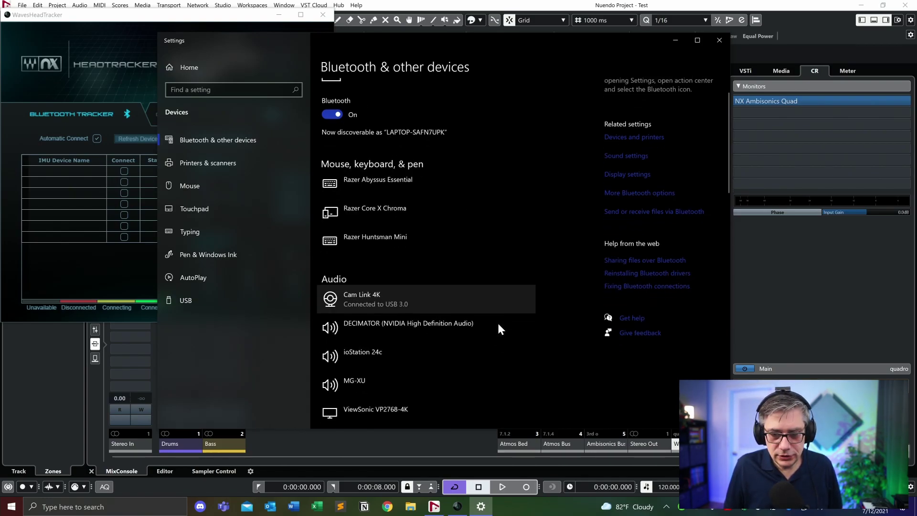
pyautogui.scroll(-8, 497, 321)
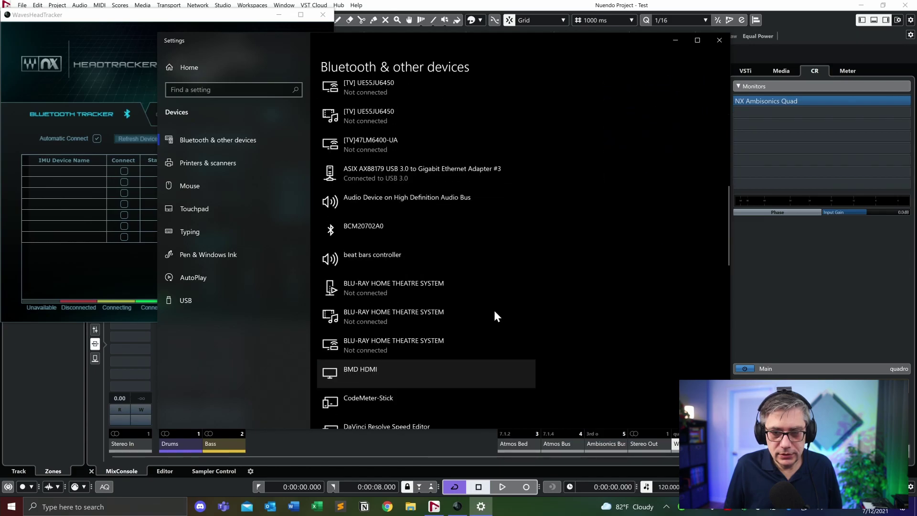
pyautogui.scroll(12, 495, 309)
# - Pair Nx Tracker as a new Bluetooth device, refresh the HeadTracker device list and minimize HeadTracker
pyautogui.click(368, 98)
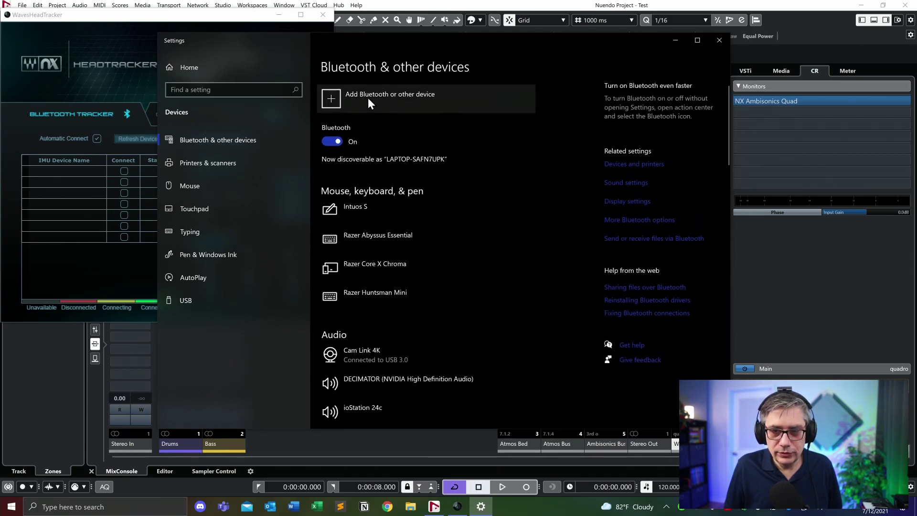
pyautogui.click(359, 141)
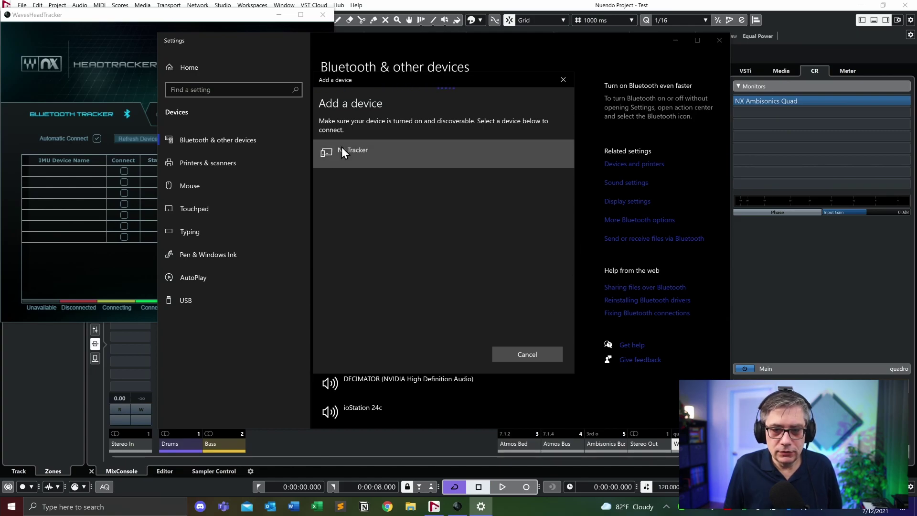
pyautogui.click(342, 148)
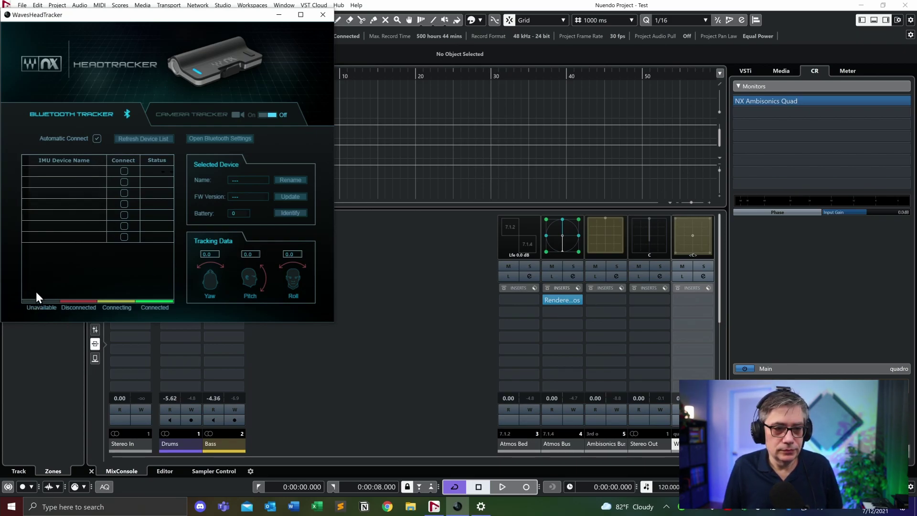
pyautogui.click(162, 139)
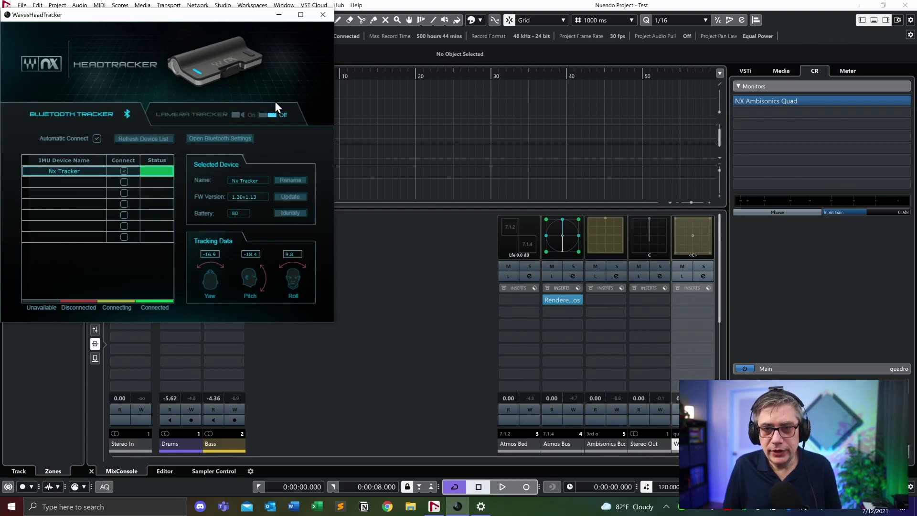
pyautogui.click(282, 15)
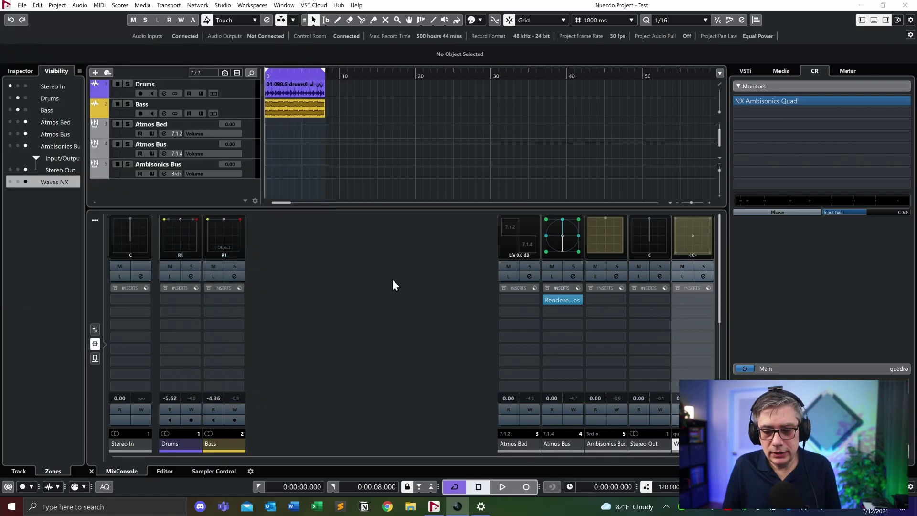
# - Reopen NX Ambisonics Quad, set the head tracker's sweet spot during playback and stop the project
pyautogui.doubleClick(813, 101)
pyautogui.click(814, 101)
pyautogui.click(814, 102)
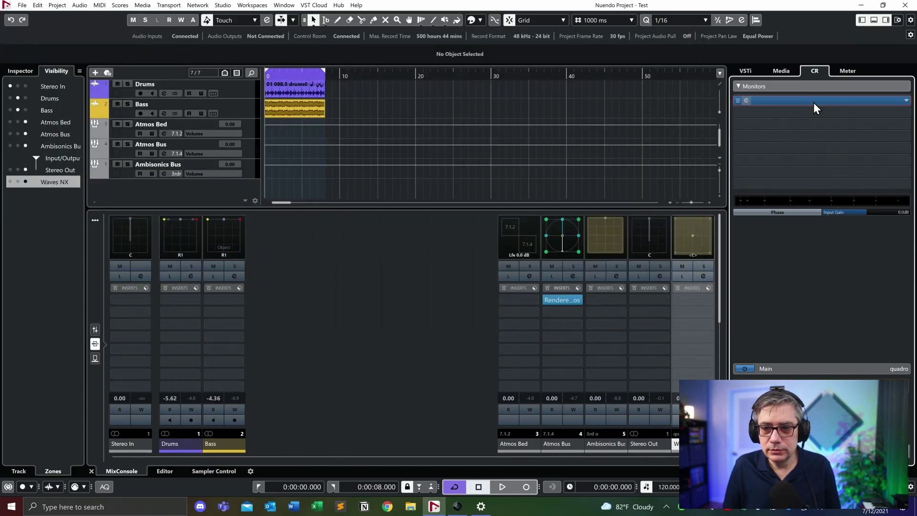
pyautogui.press('space')
pyautogui.click(763, 102)
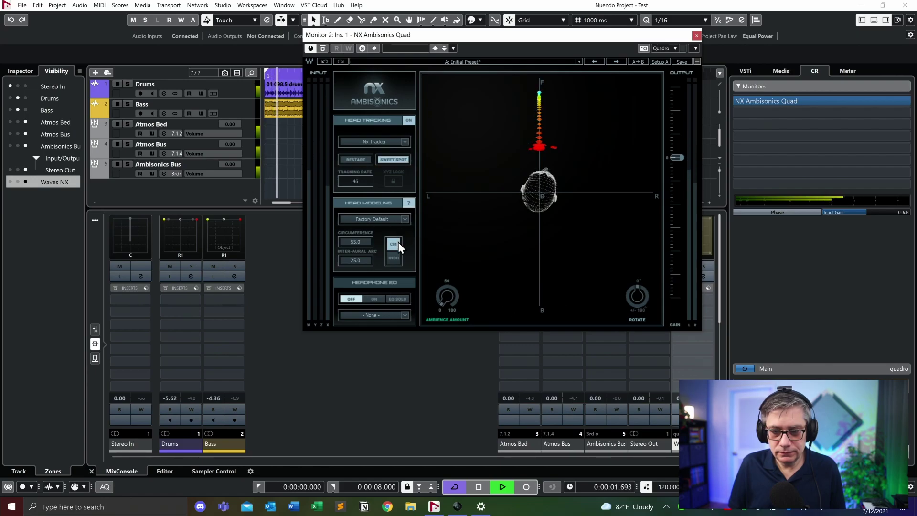
pyautogui.click(394, 161)
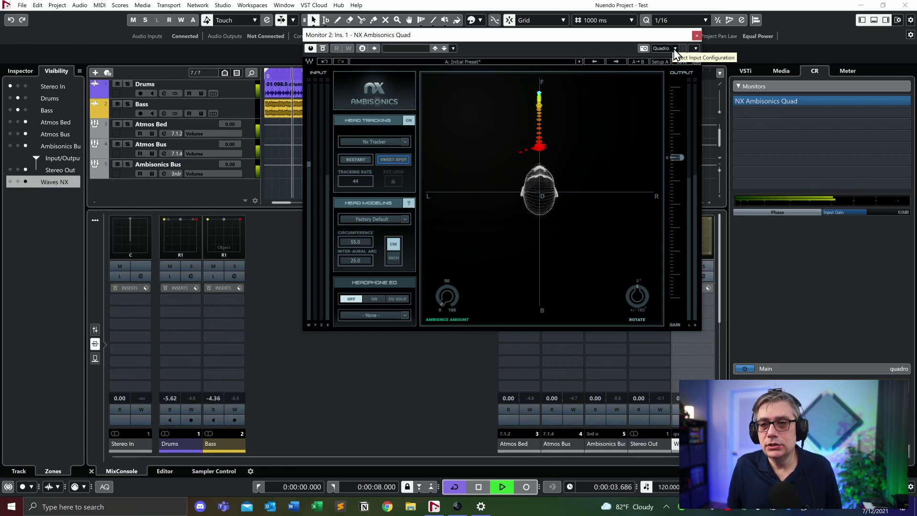
pyautogui.press('space')
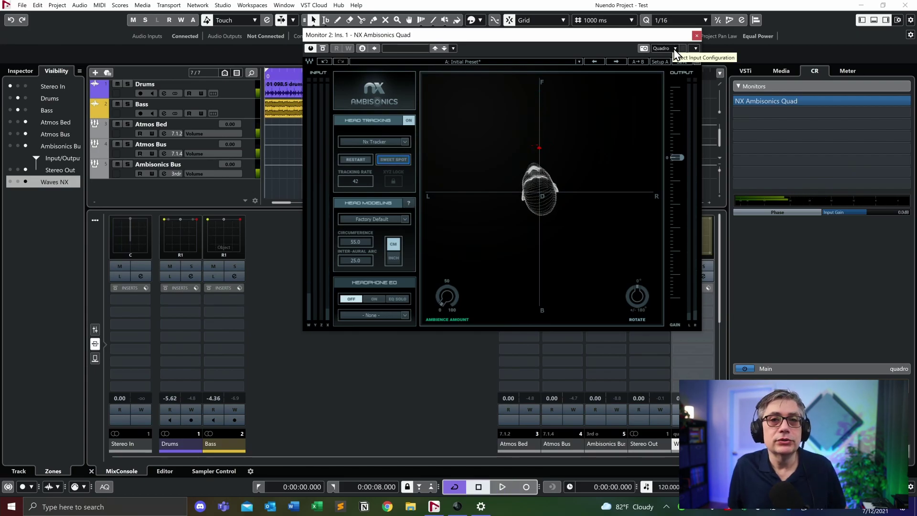
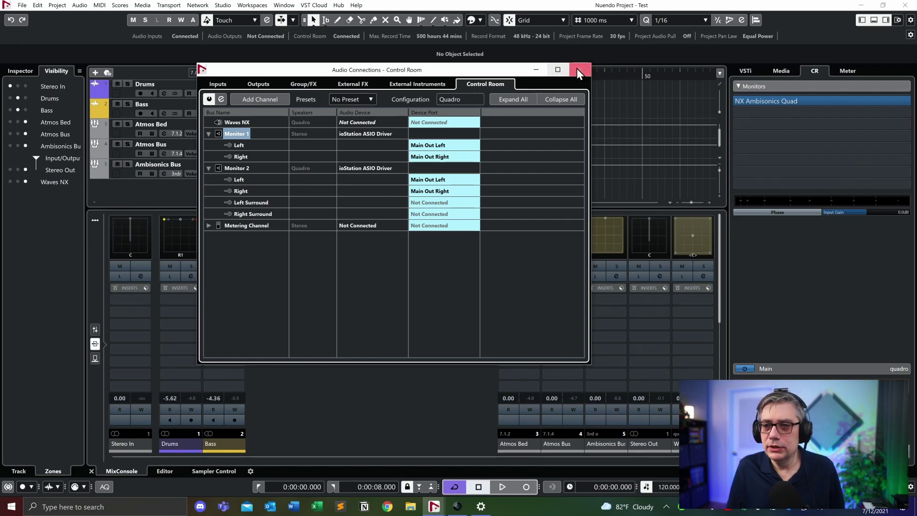
# - Close Audio Connections, start playback and reopen NX Ambisonics Quad, moving its window clear of the mixer's bus channels
pyautogui.click(580, 69)
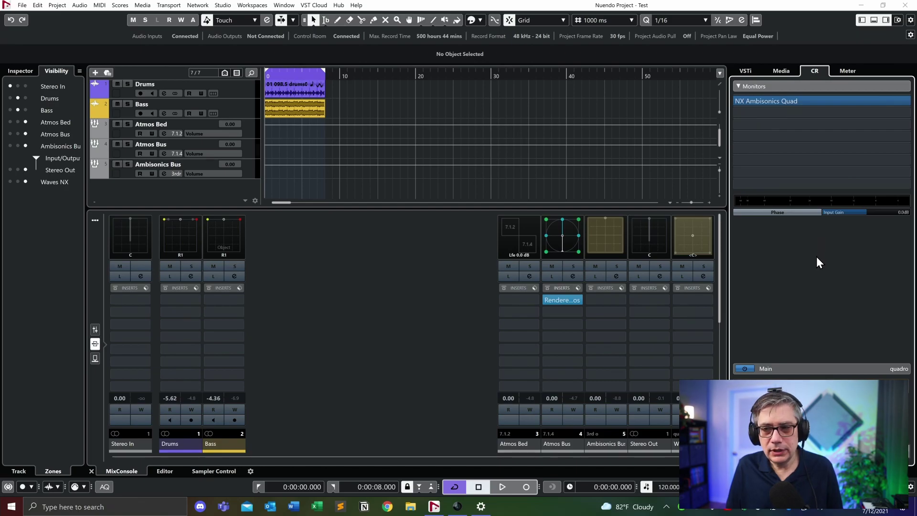
pyautogui.press('space')
pyautogui.click(794, 101)
pyautogui.click(794, 102)
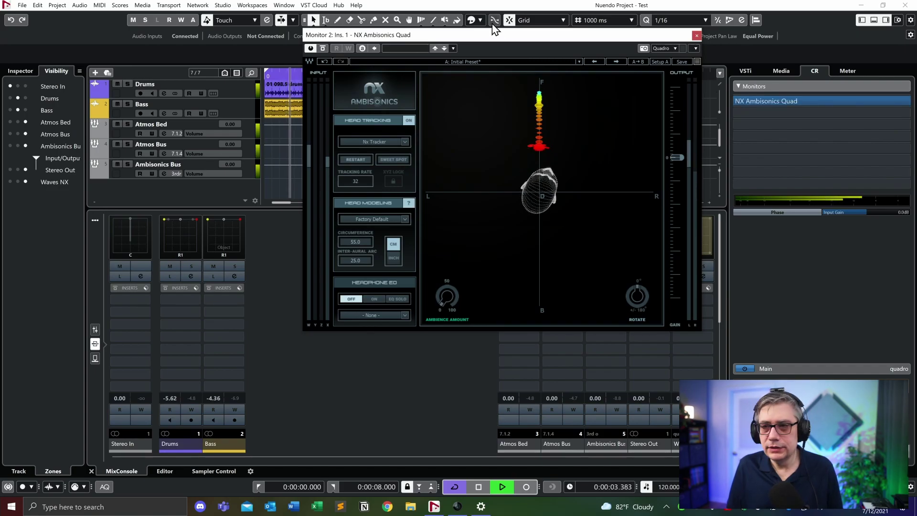
pyautogui.moveTo(524, 37); pyautogui.dragTo(277, 47)
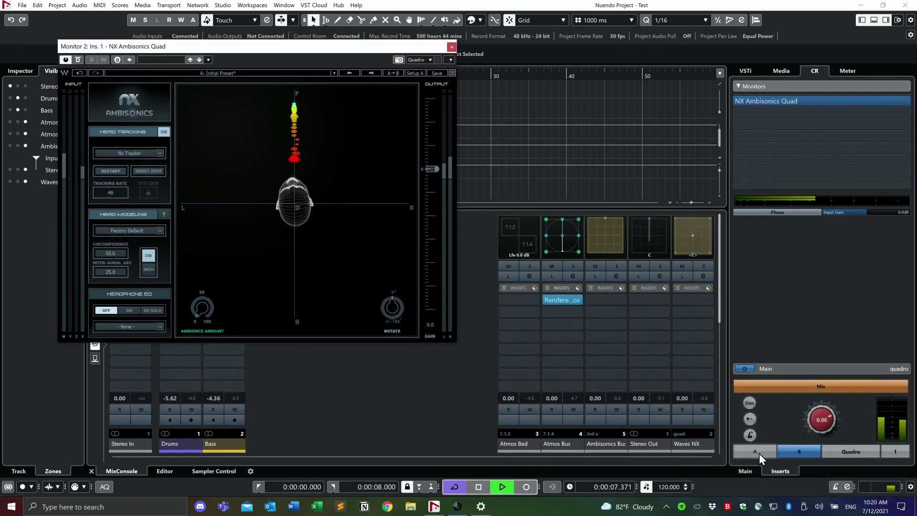
# - Switch the Control Room to Monitor 1 to hear the stereo downmix, and stop playback
pyautogui.click(760, 453)
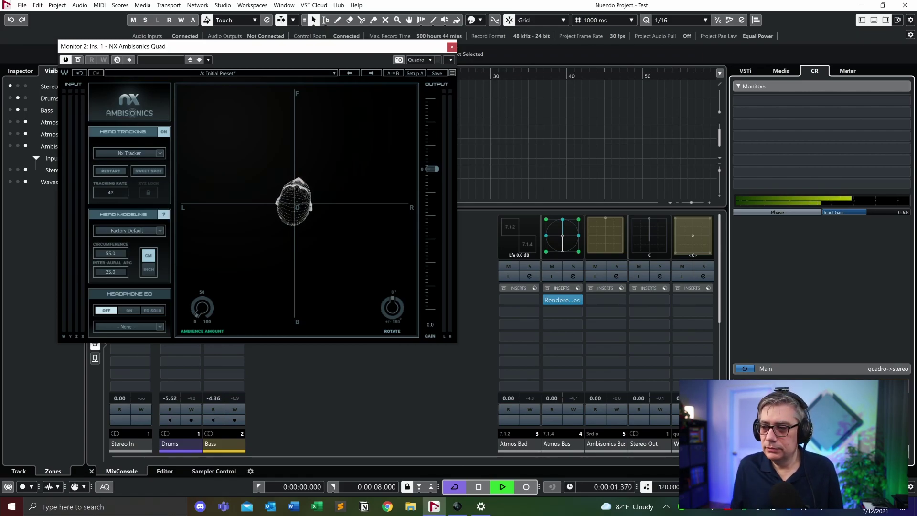
pyautogui.moveTo(900, 130)
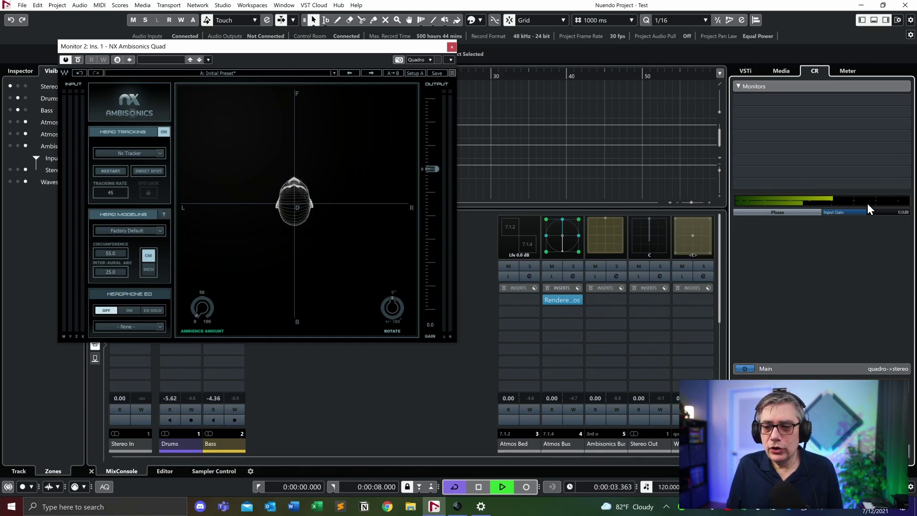
pyautogui.press('space')
# - Load dearVR AMBI MICRO in Monitor 1's first insert and move its window and the NX Ambisonics window apart
pyautogui.moveTo(784, 102)
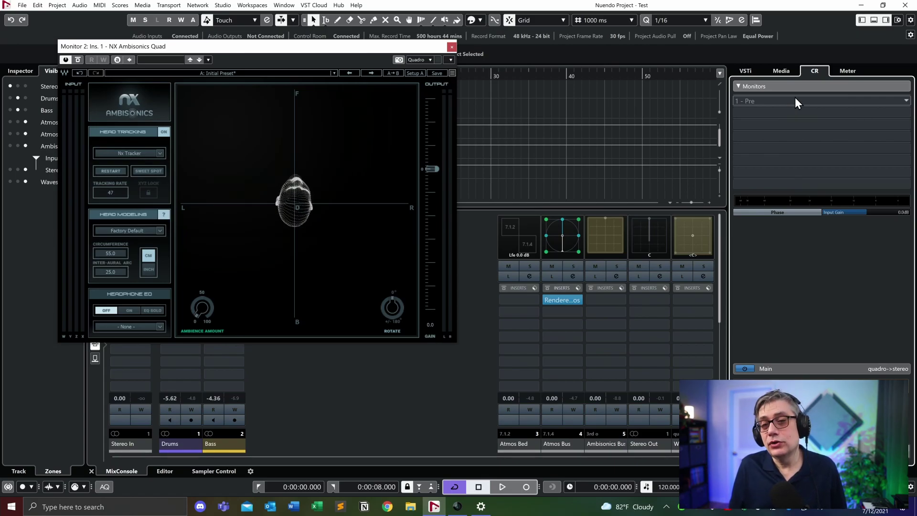
pyautogui.click(906, 102)
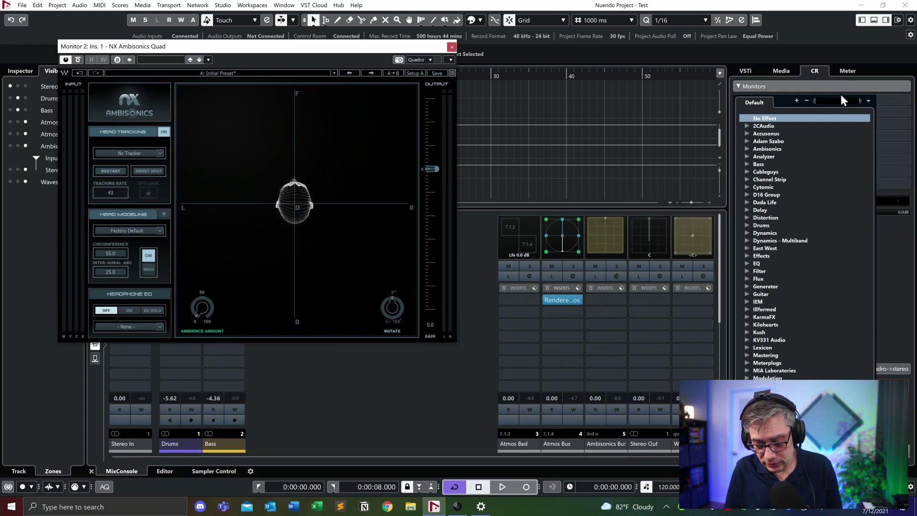
pyautogui.write('de')
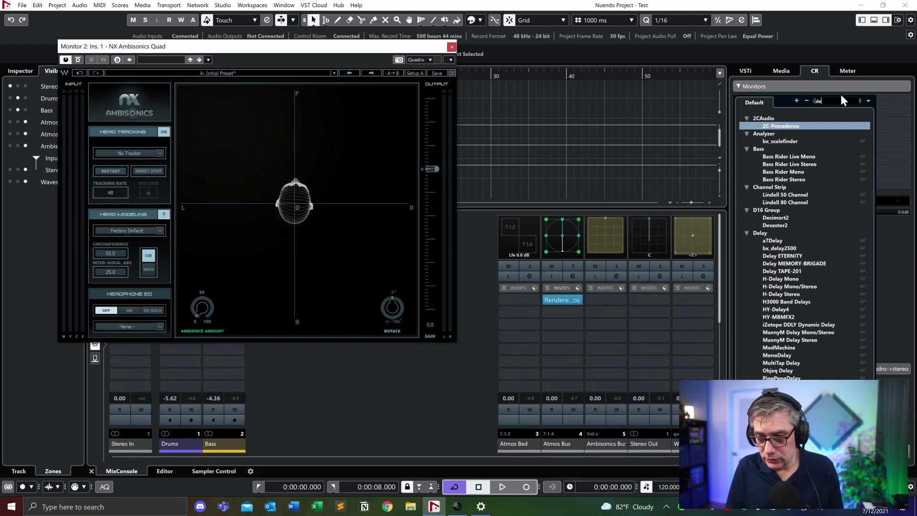
pyautogui.write('a')
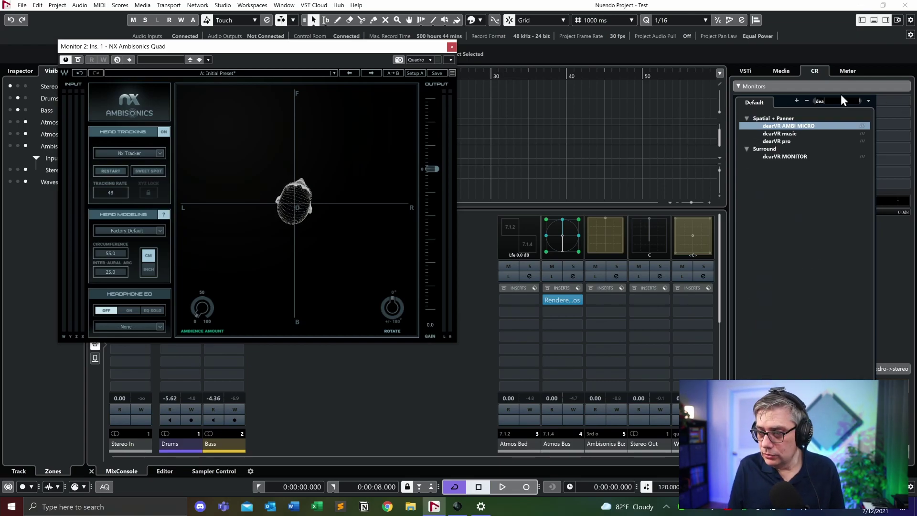
pyautogui.click(804, 127)
pyautogui.moveTo(838, 111); pyautogui.dragTo(178, 113)
pyautogui.moveTo(243, 49); pyautogui.dragTo(507, 46)
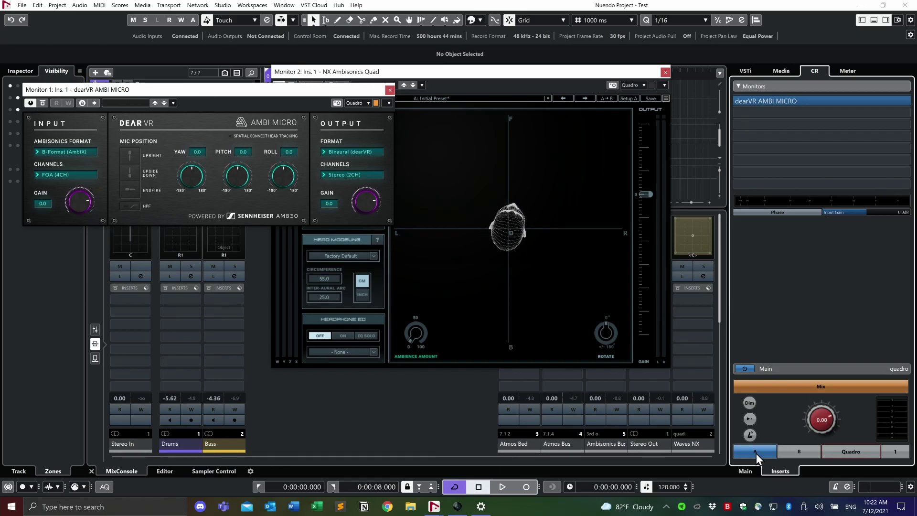
# - Play the project through dearVR AMBI MICRO and pan the Drums further right to R15
pyautogui.press('space')
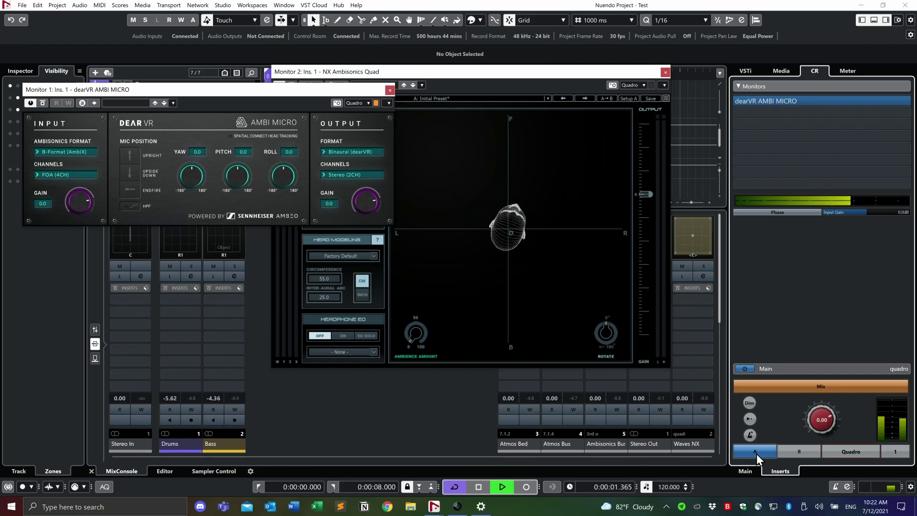
pyautogui.moveTo(231, 90); pyautogui.dragTo(425, 85)
pyautogui.moveTo(180, 219)
pyautogui.mouseDown()
pyautogui.moveTo(170, 227)
pyautogui.moveTo(185, 228)
pyautogui.mouseUp()
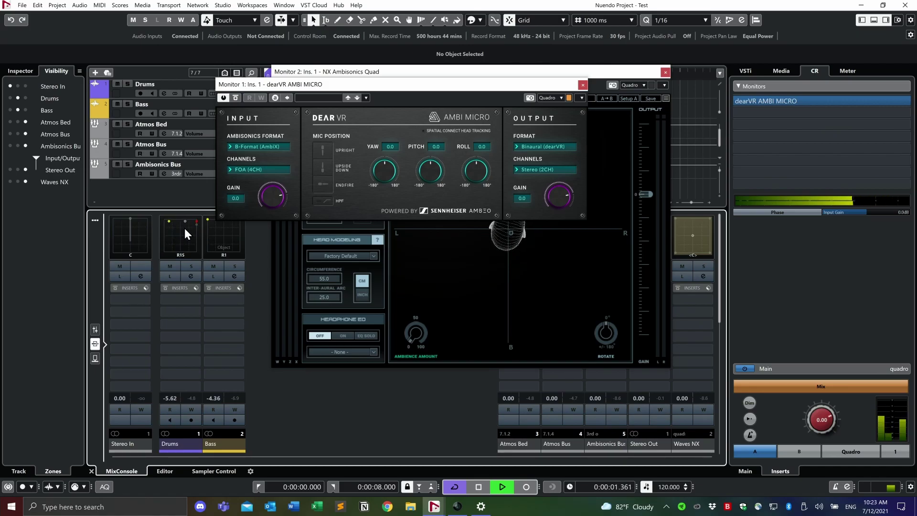
# - Arrange both plug-in windows and compare NX Ambisonics on Monitor 2 with dearVR AMBI MICRO on Monitor 1 during playback
pyautogui.moveTo(488, 83); pyautogui.dragTo(383, 77)
pyautogui.click(533, 77)
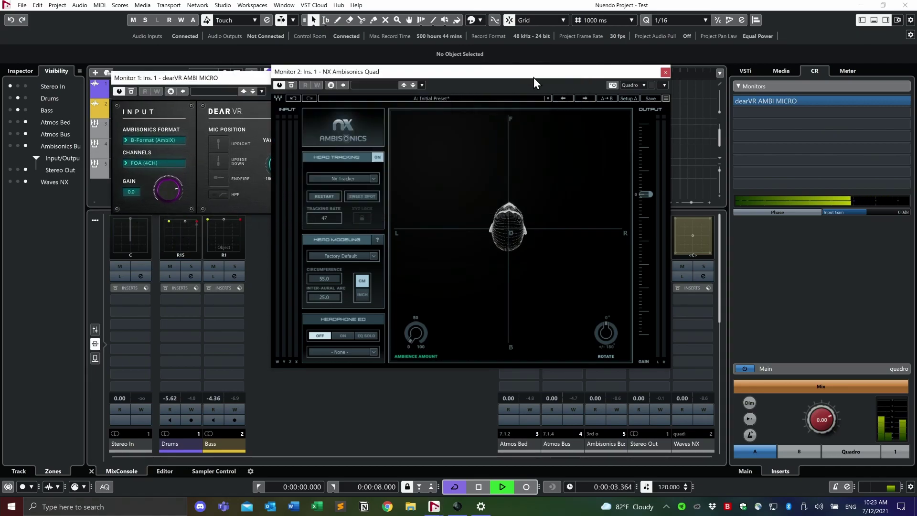
pyautogui.moveTo(534, 77); pyautogui.dragTo(593, 47)
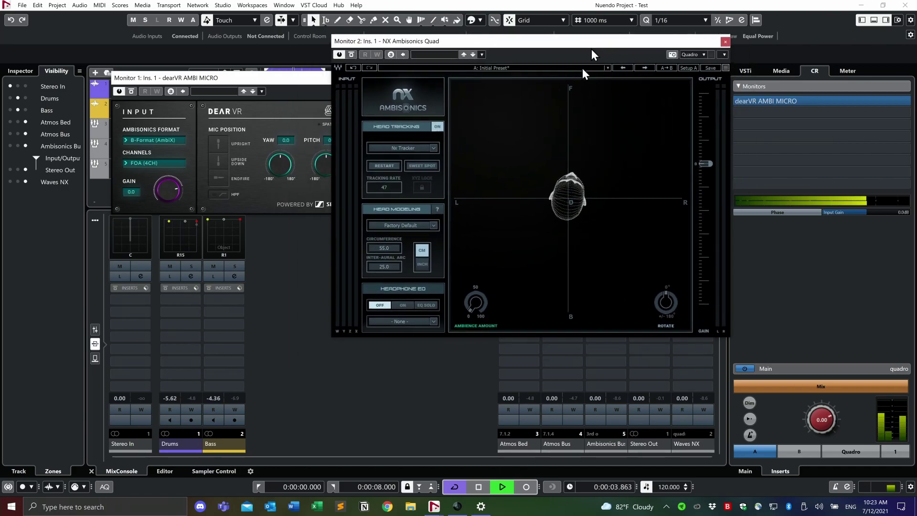
pyautogui.click(802, 455)
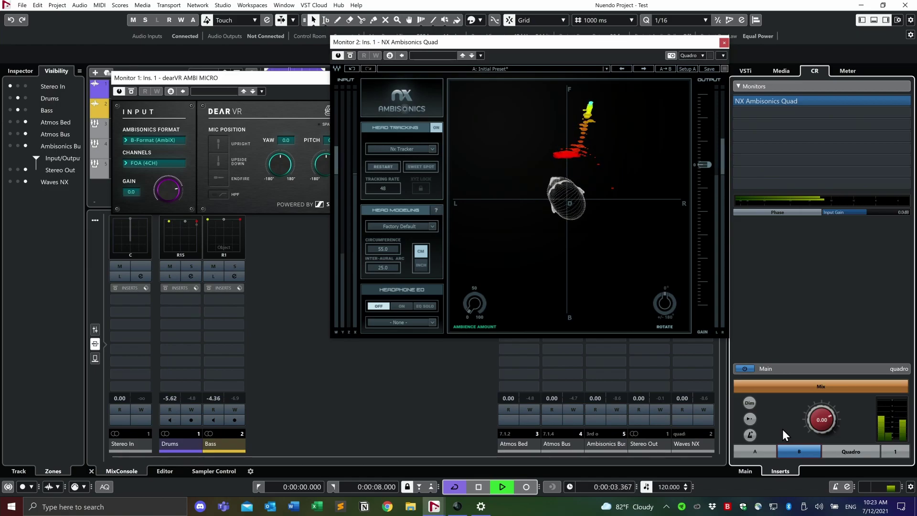
pyautogui.click(763, 451)
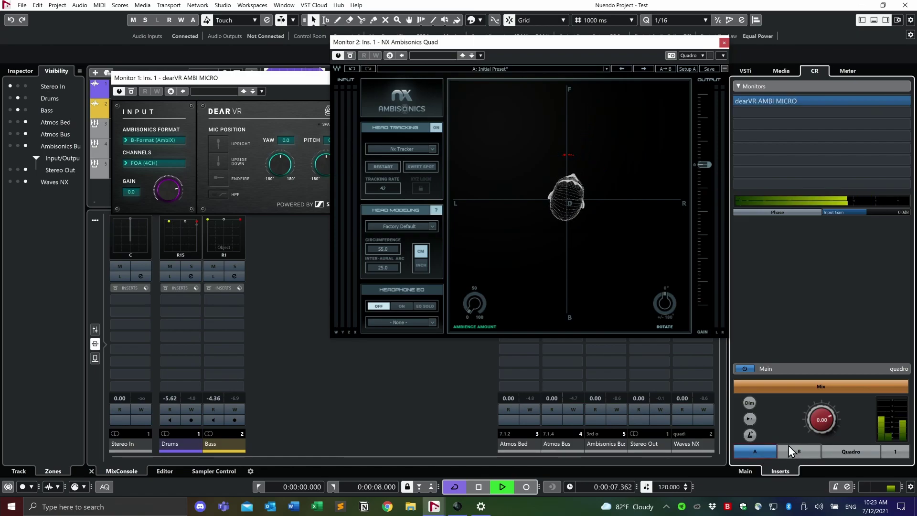
pyautogui.moveTo(271, 82); pyautogui.dragTo(206, 93)
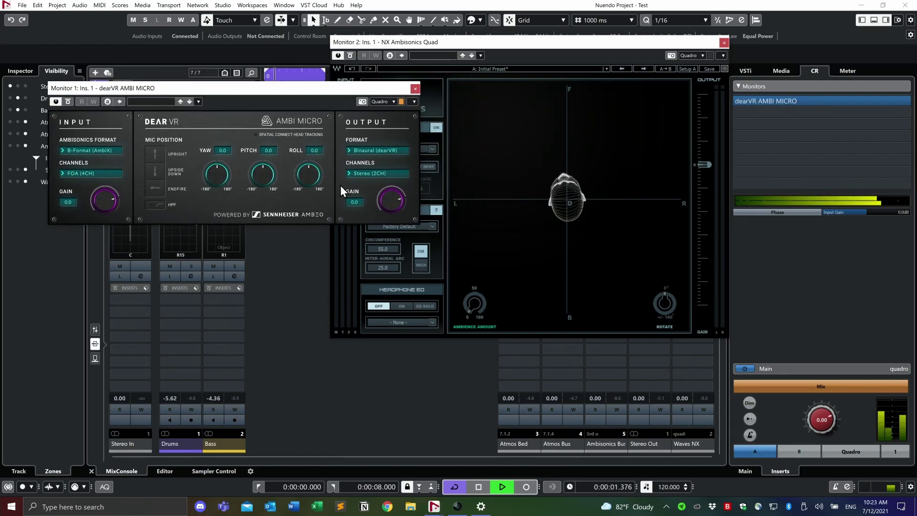
# - Lower dearVR AMBI MICRO's output gain to -8.2 and compare it with NX Ambisonics by alternating Monitors 1 and 2, finishing on Monitor 2
pyautogui.moveTo(389, 202); pyautogui.dragTo(382, 208)
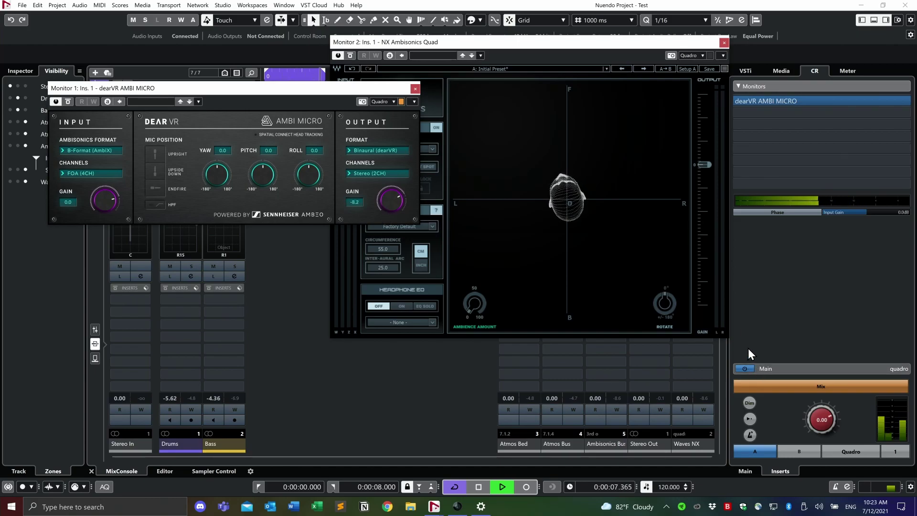
pyautogui.click(803, 450)
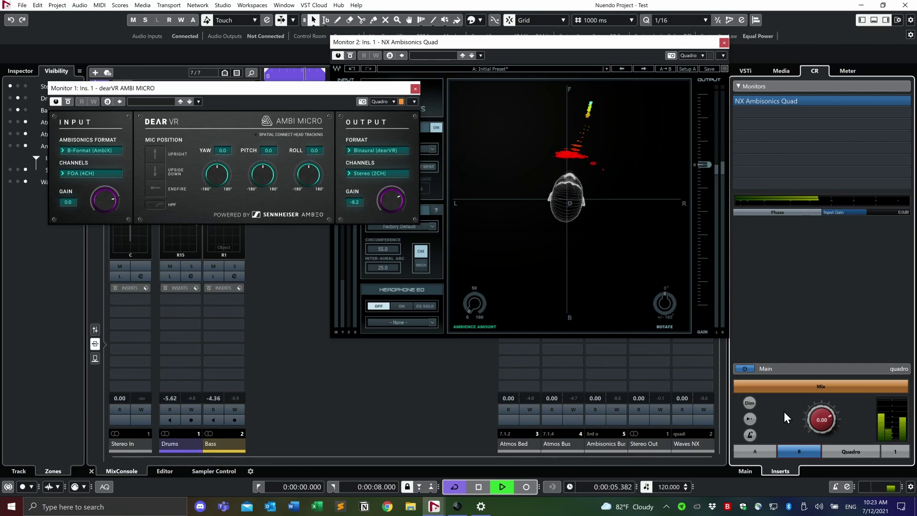
pyautogui.click(761, 455)
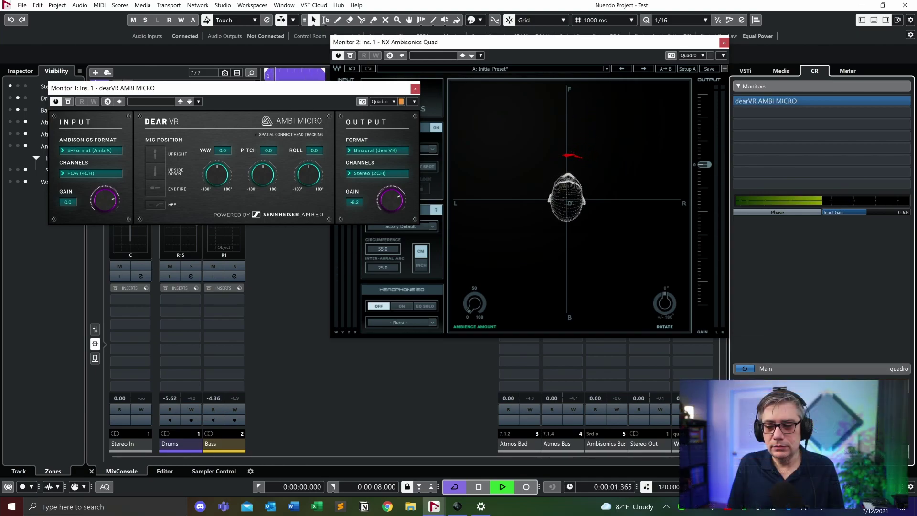
pyautogui.click(803, 450)
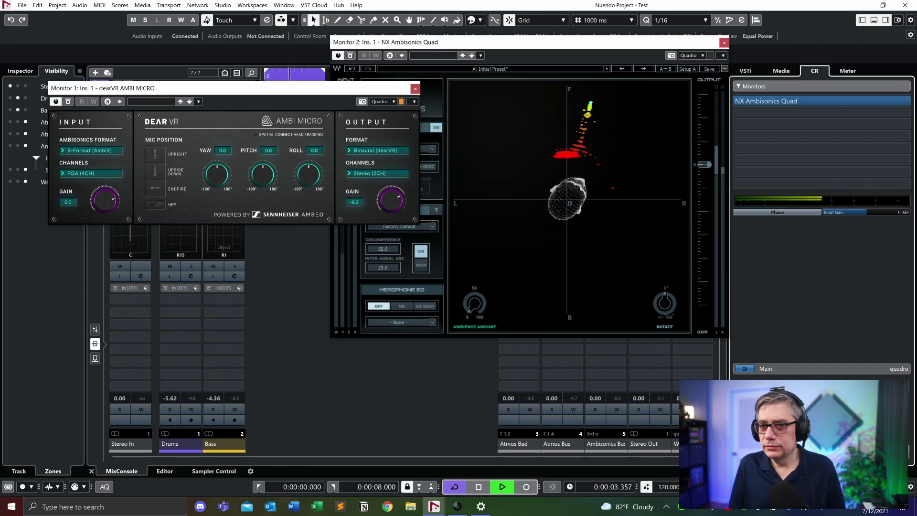
# - Stop playback and close the dearVR AMBI MICRO and NX Ambisonics plug-in windows
pyautogui.press('space')
pyautogui.click(414, 89)
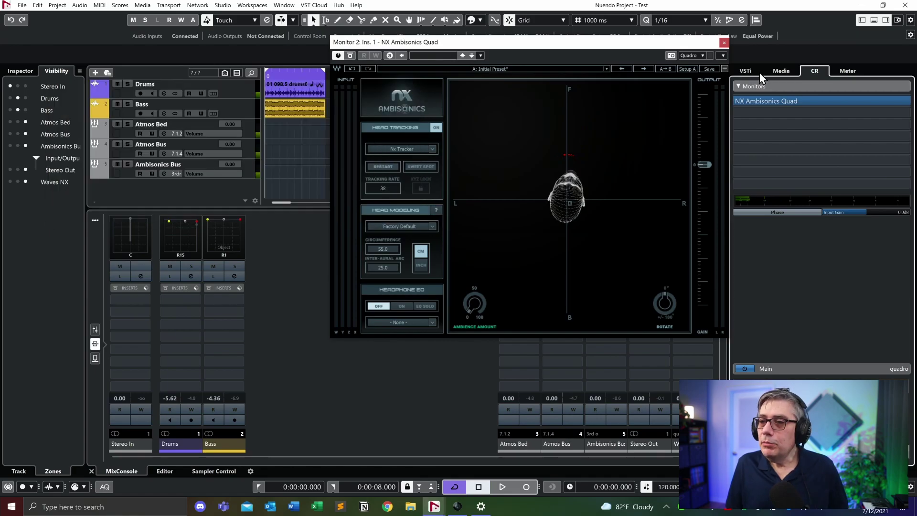
pyautogui.moveTo(611, 41); pyautogui.dragTo(514, 56)
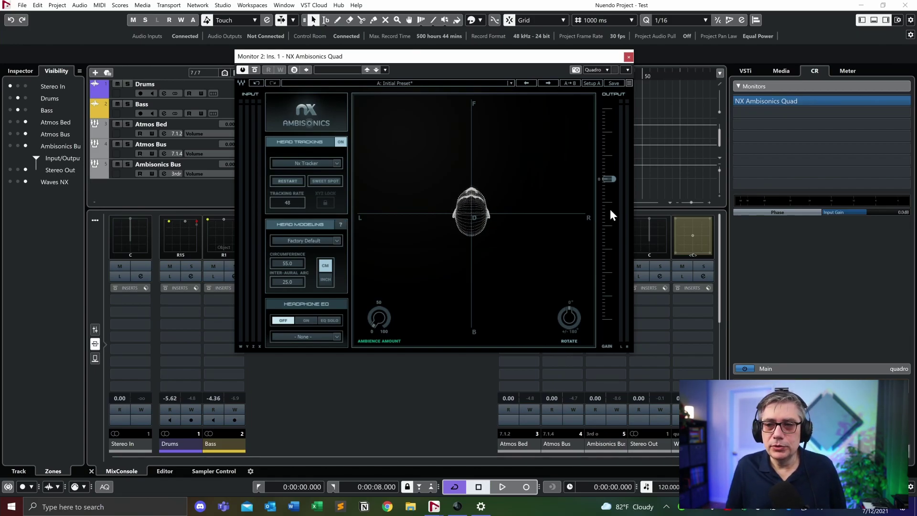
pyautogui.click(628, 57)
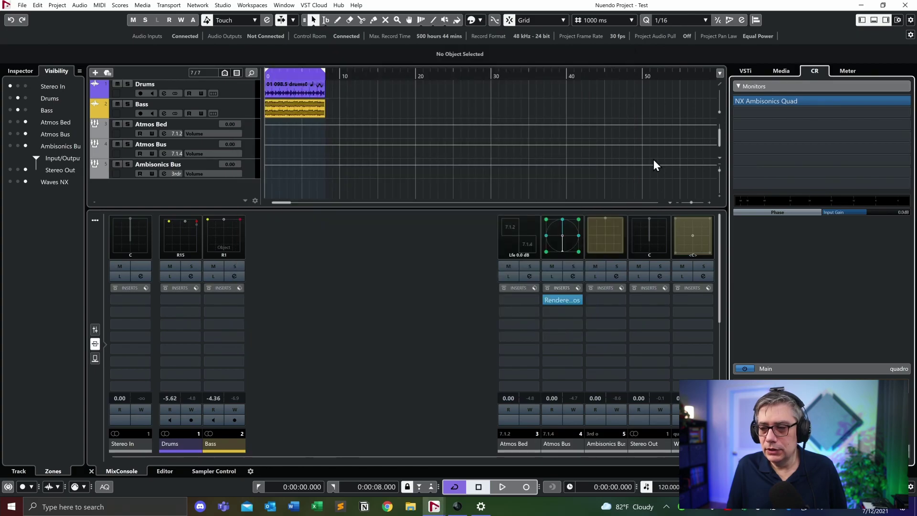